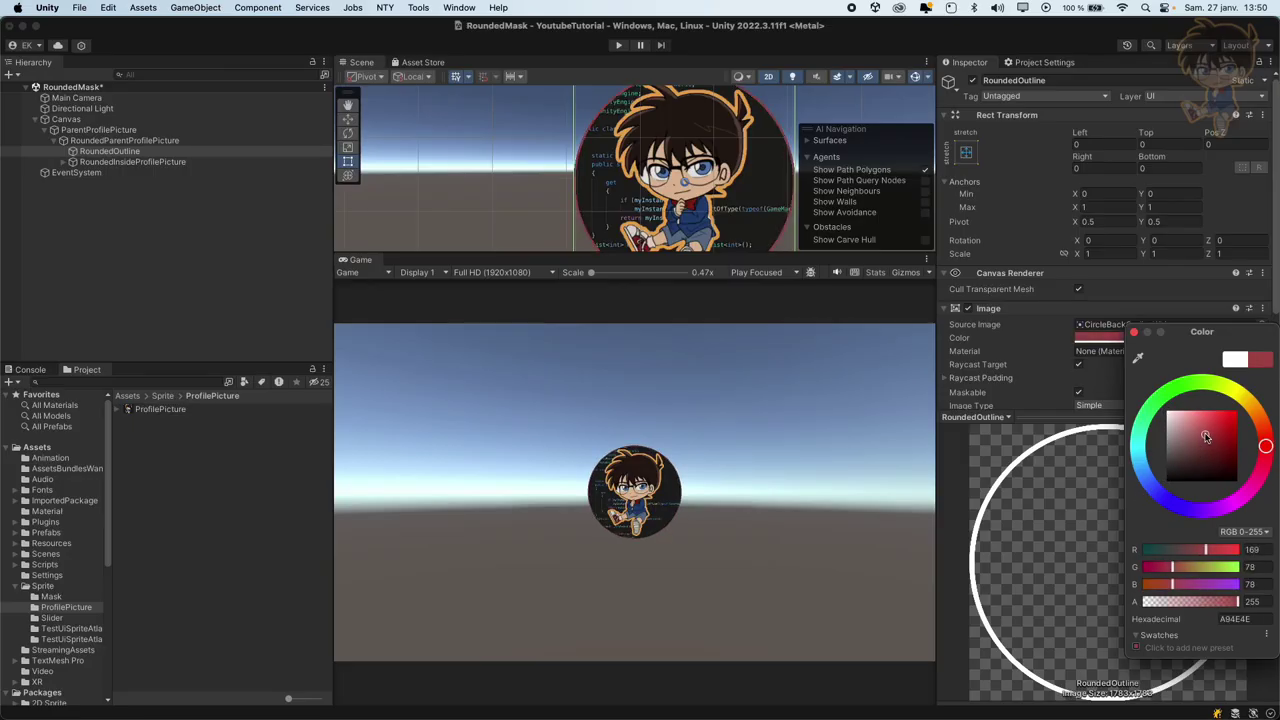
- Recolour the profile picture outline to pure red, then shift its hue to yellow
left_click_drag(1205, 437, 1250, 403)
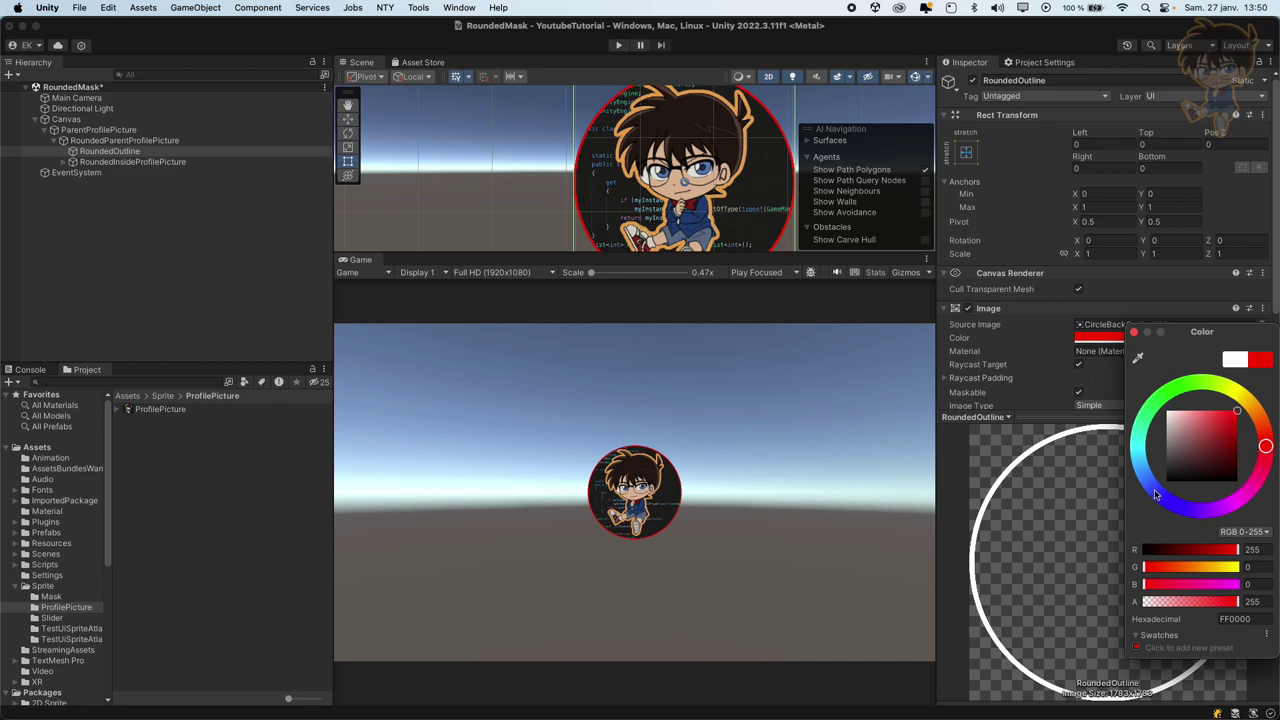
mouse_move(1266, 446)
left_mouse_down()
mouse_move(1238, 380)
mouse_move(1213, 510)
mouse_move(1265, 418)
left_mouse_up()
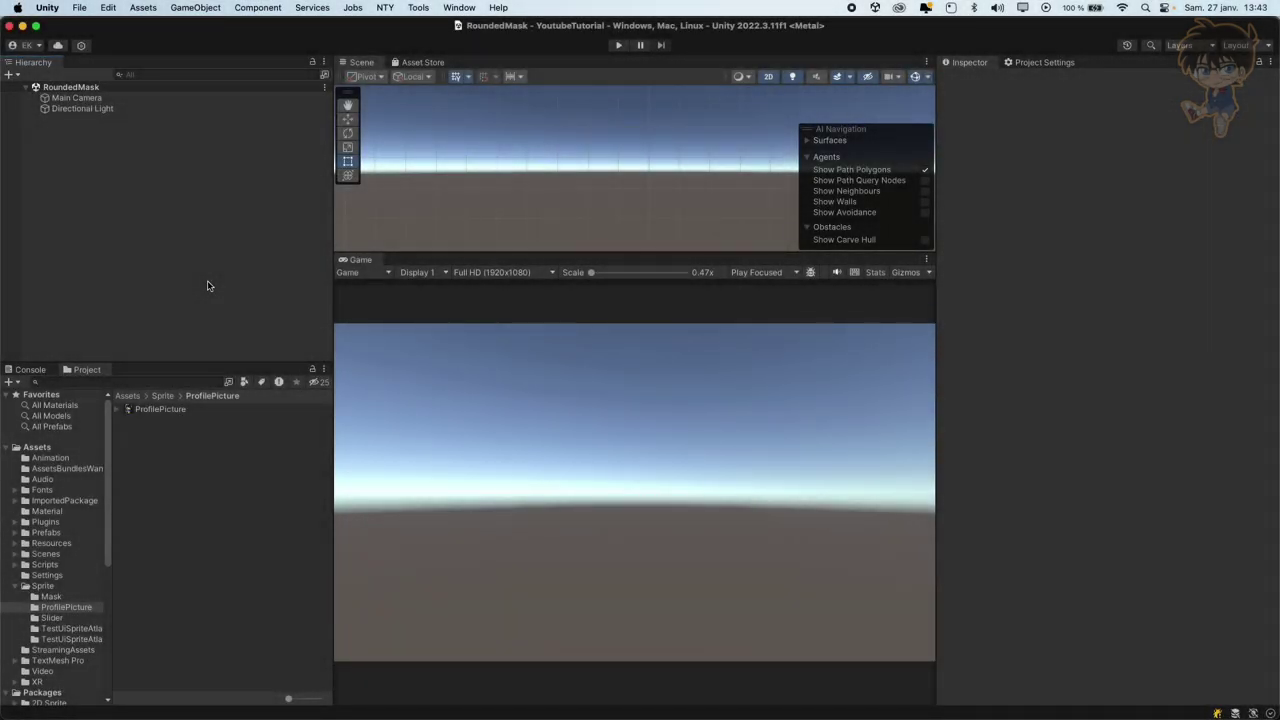
- Add a new UI Canvas to the scene from the Hierarchy
right_click(113, 146)
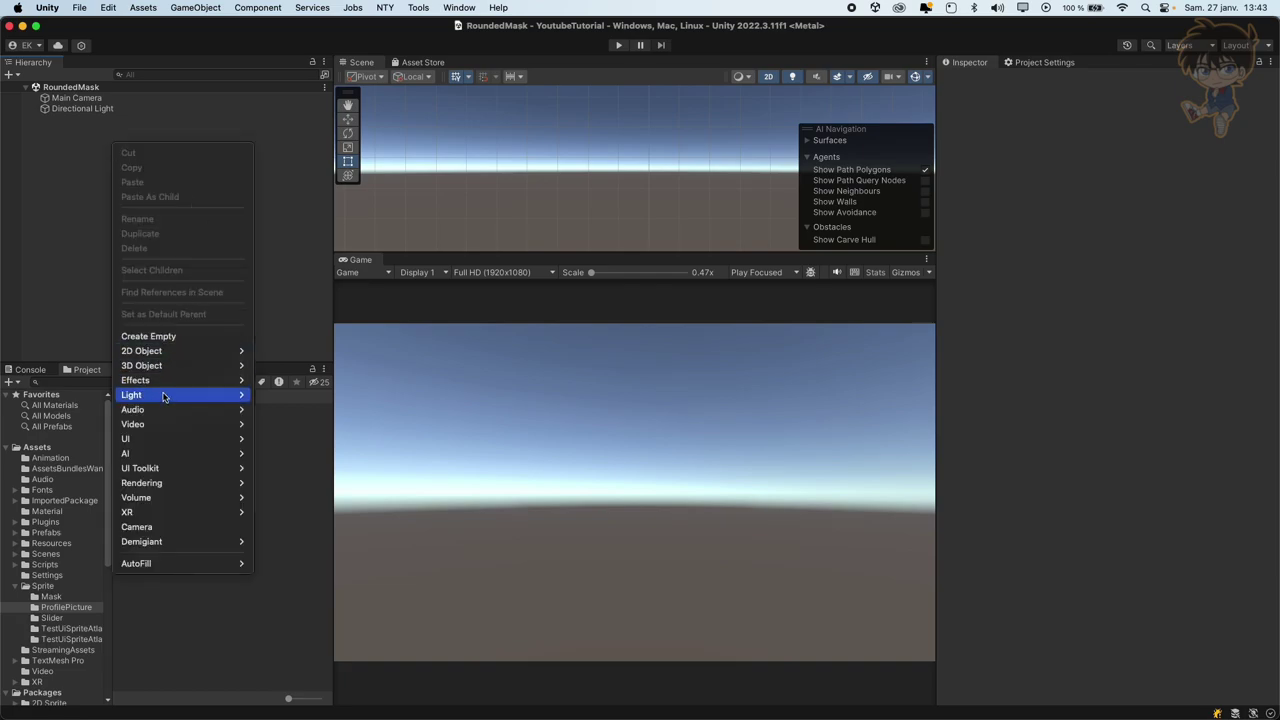
mouse_move(162, 398)
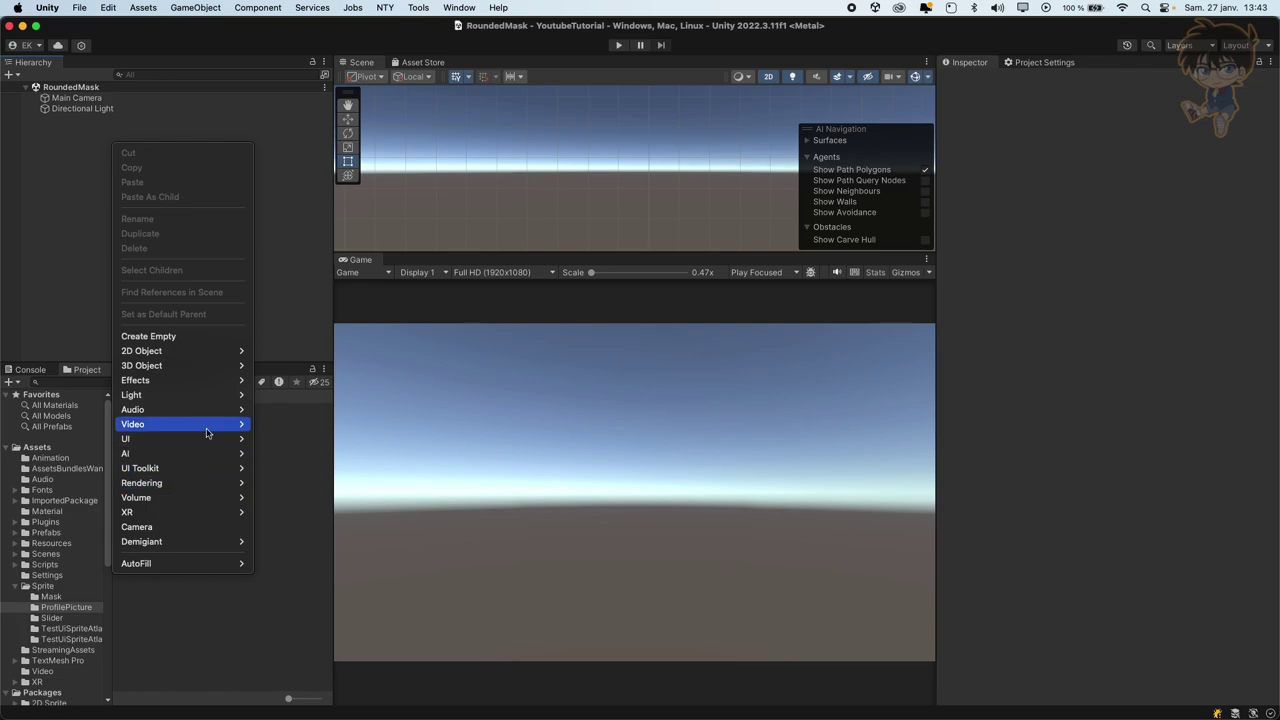
mouse_move(188, 441)
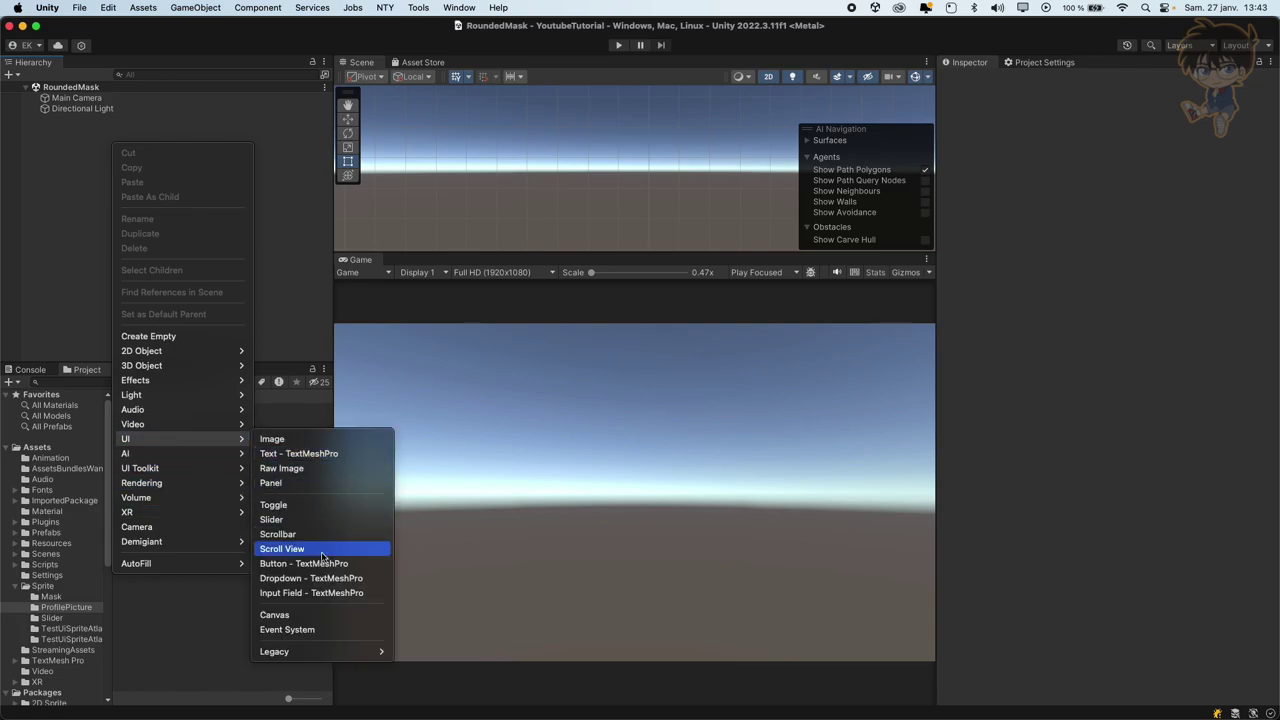
left_click(309, 615)
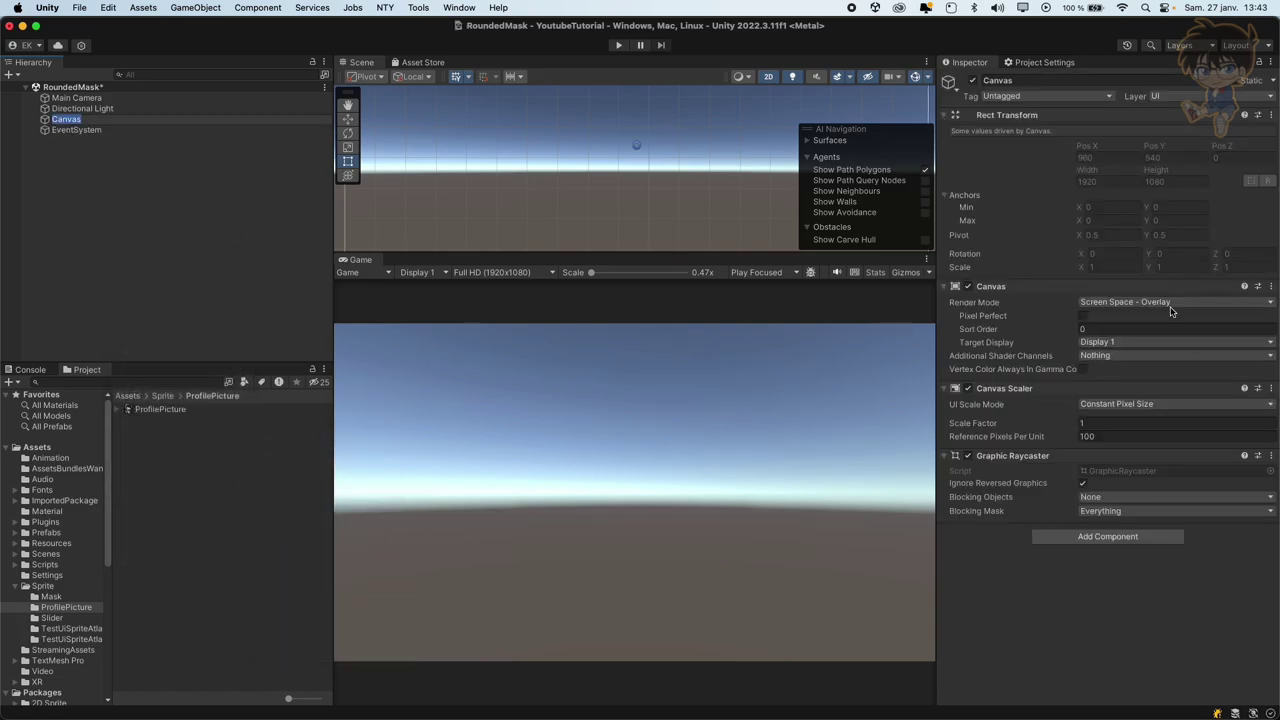
- Set the Canvas Scaler to Scale With Screen Size with a 1920 × 1080 reference resolution
left_click(1163, 302)
left_click(1148, 406)
left_click(1148, 406)
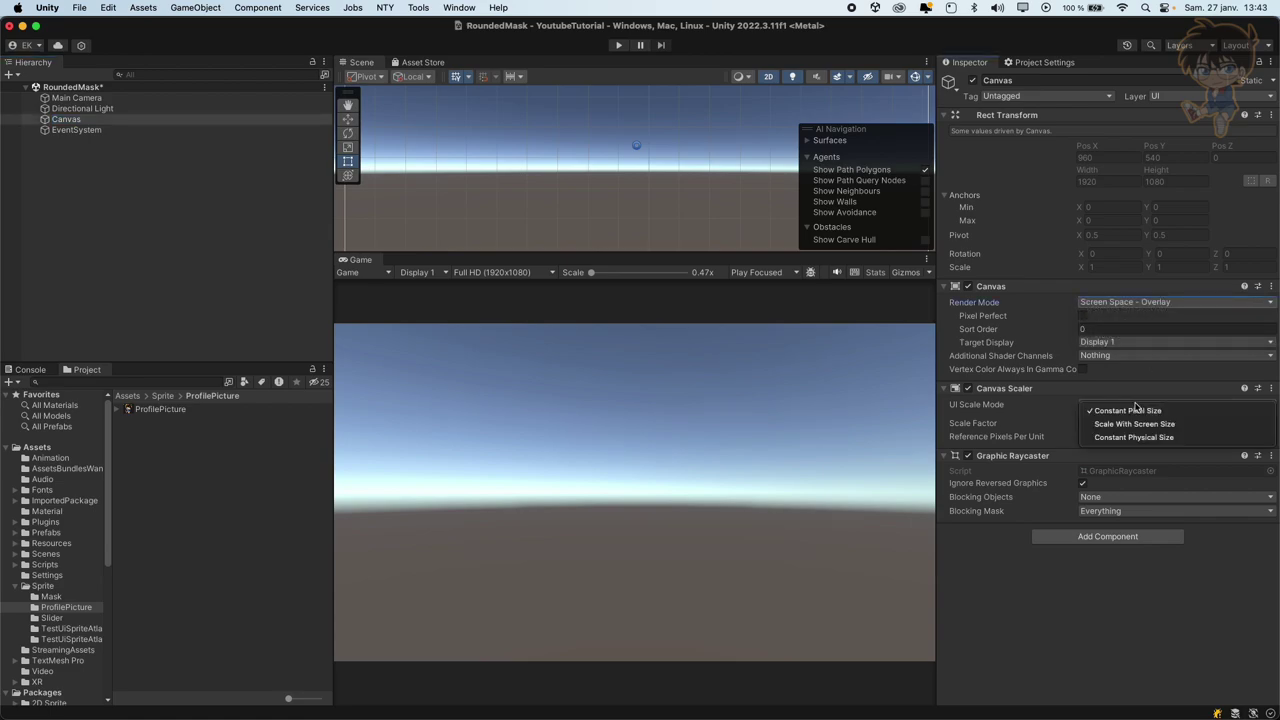
left_click(1128, 424)
left_click(1125, 423)
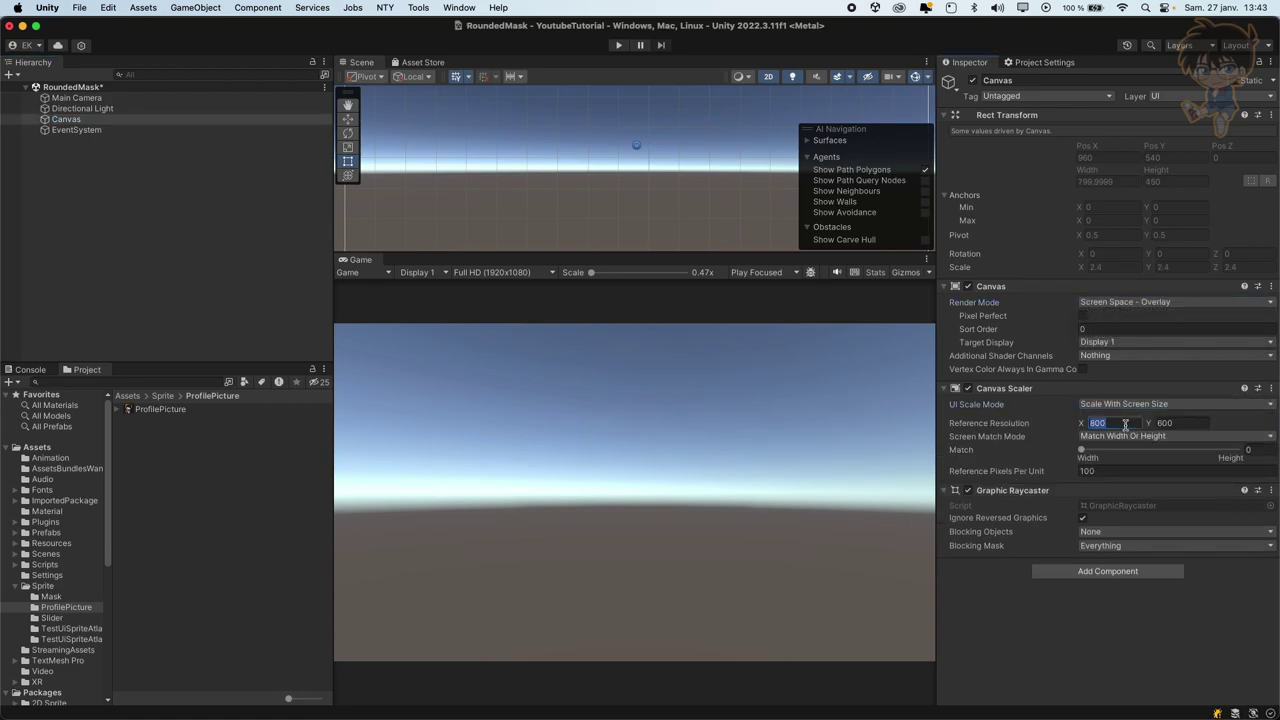
type("1920")
key("Tab")
type("1080")
key("super+Tab")
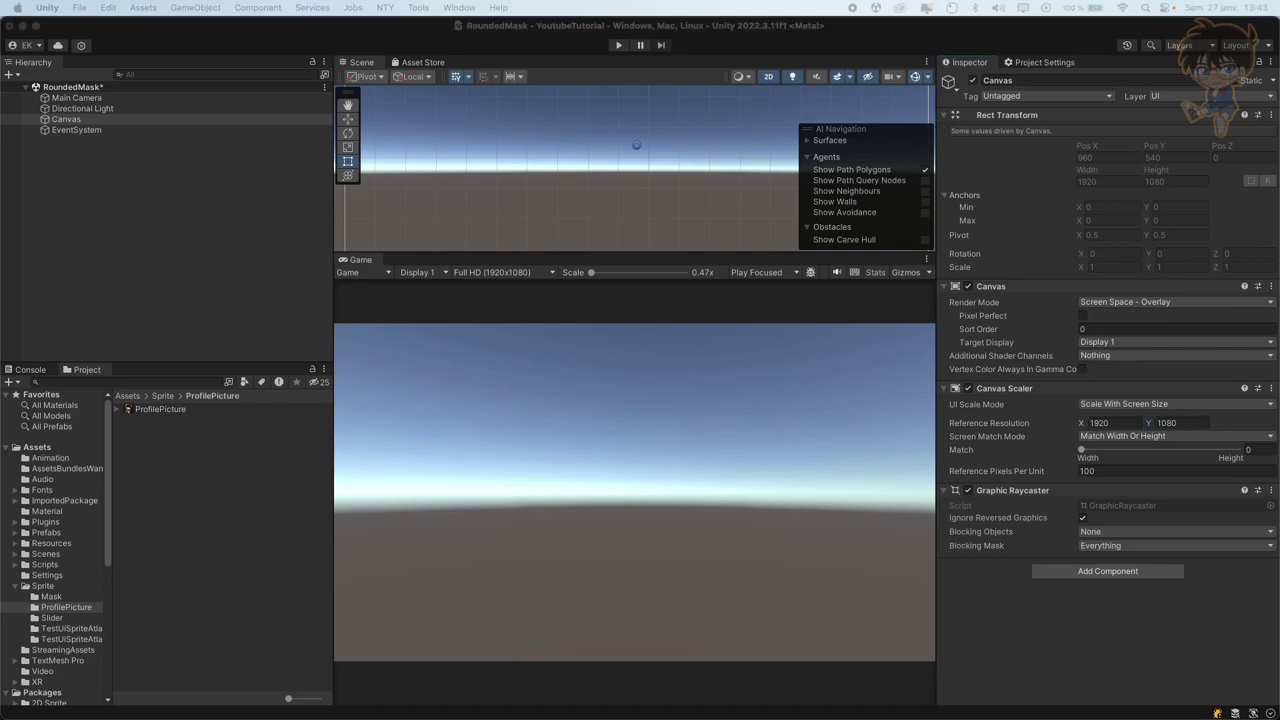
- Create an empty Canvas child named ParentProfilePicture with width 300 and height 300
right_click(77, 121)
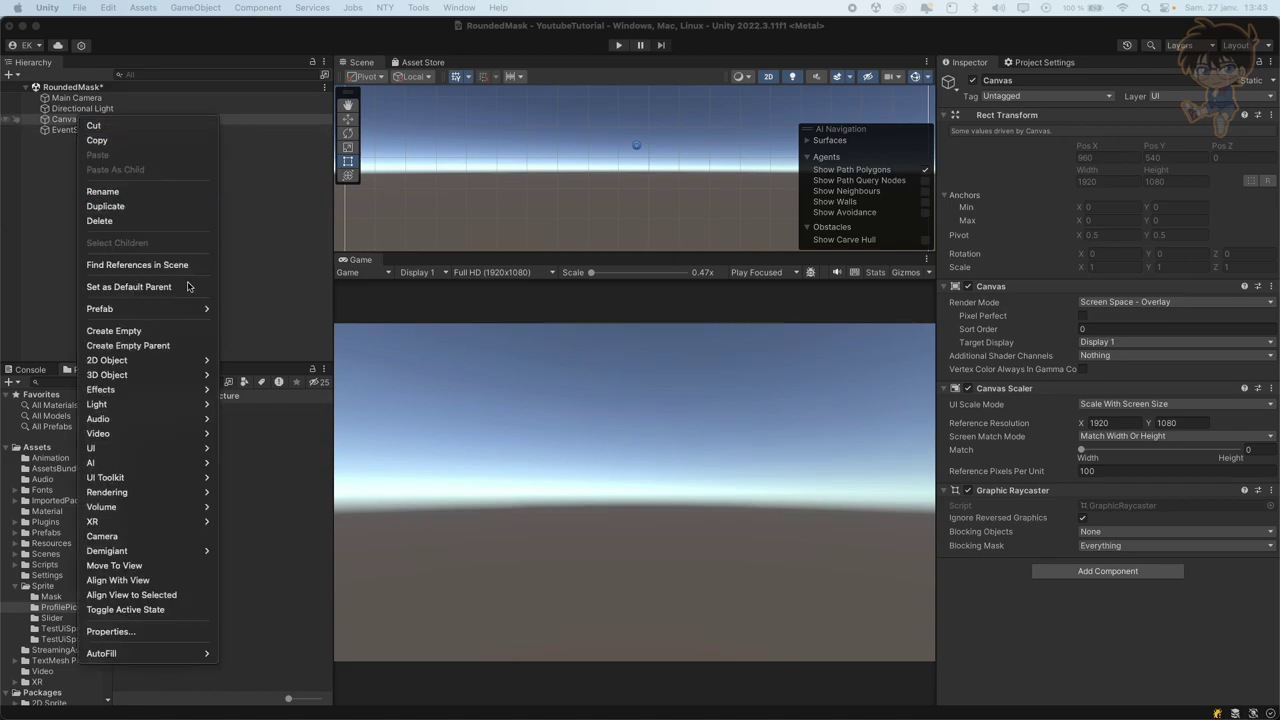
left_click(169, 338)
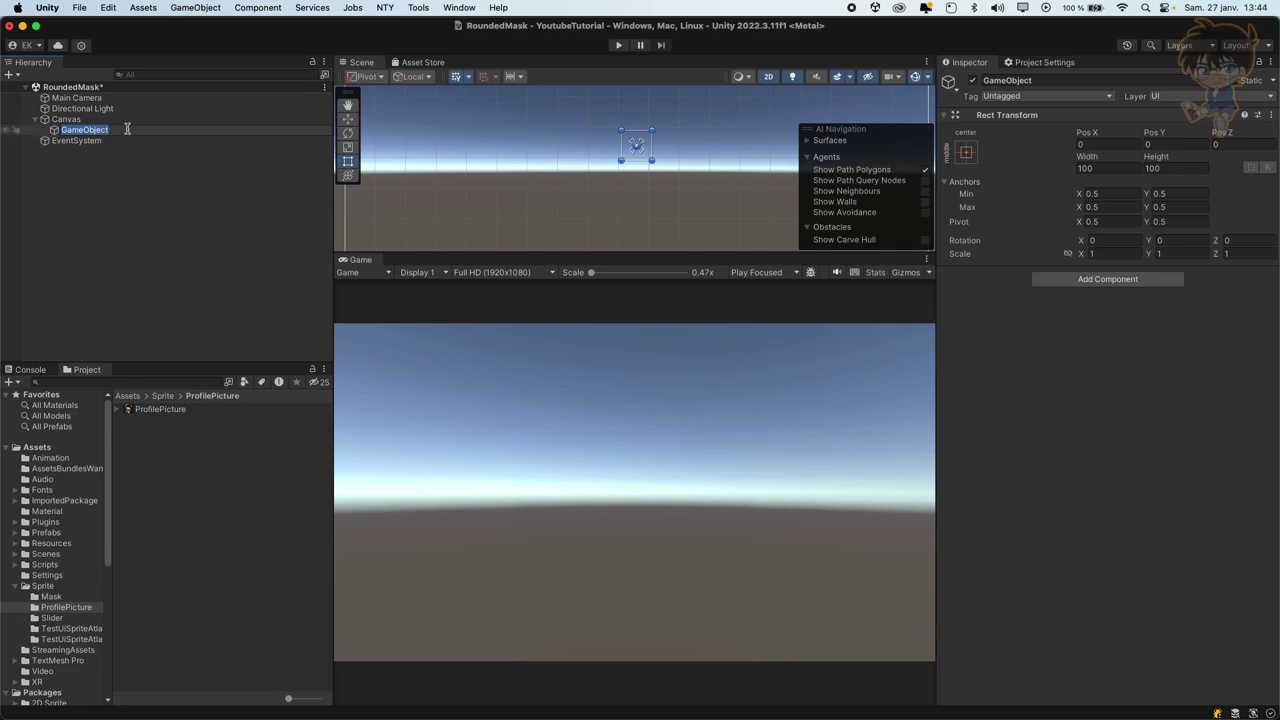
type("ParentPr")
type("ofi")
type("lePictu")
type("re")
key("Return")
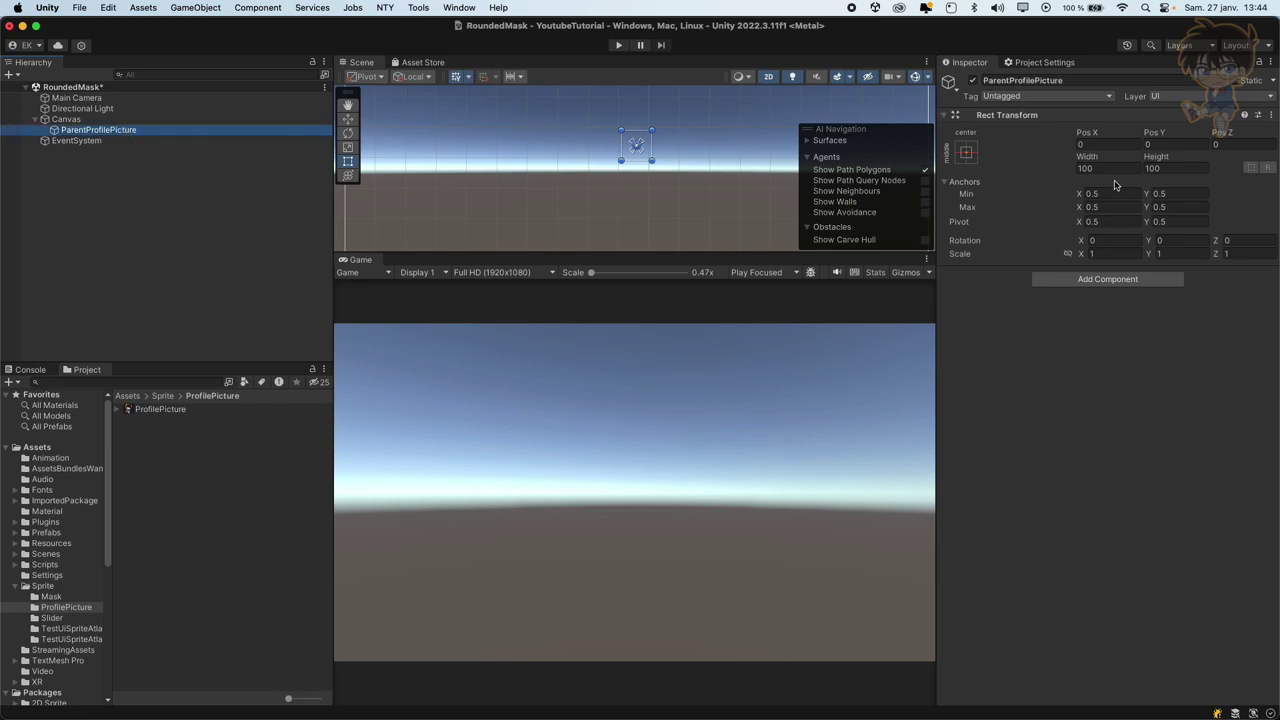
left_click(1111, 168)
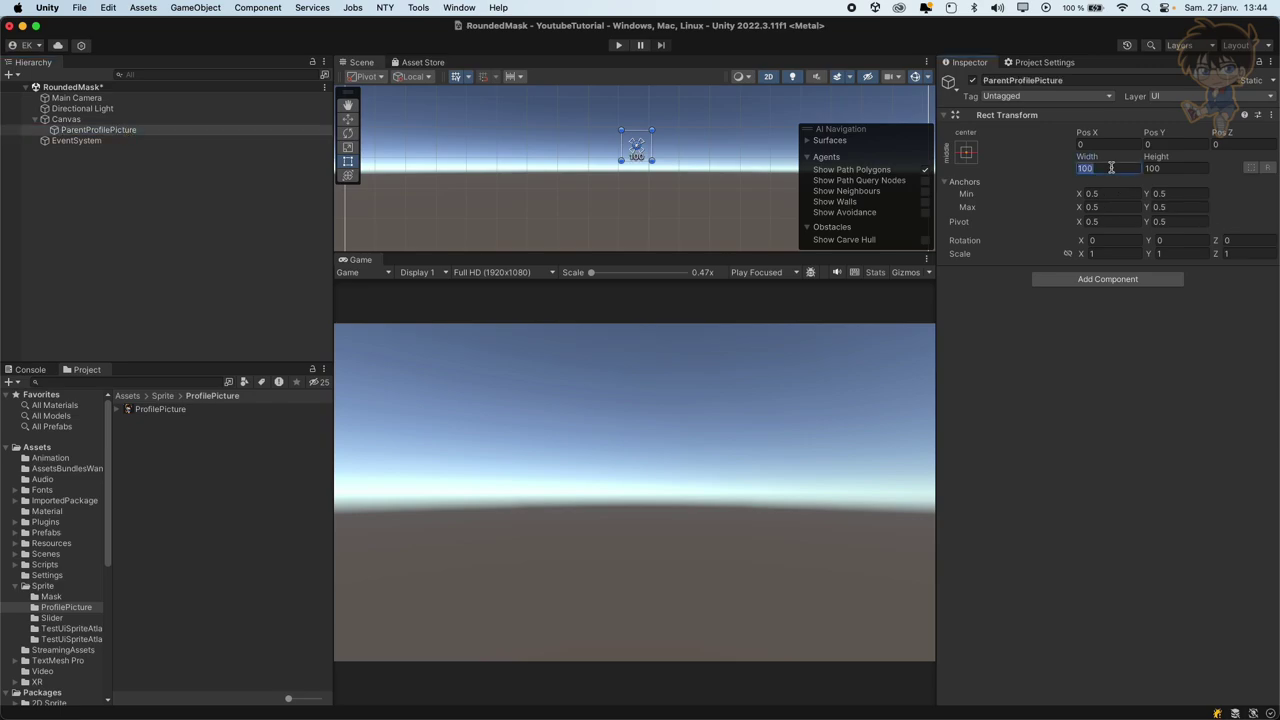
type("300")
key("Tab")
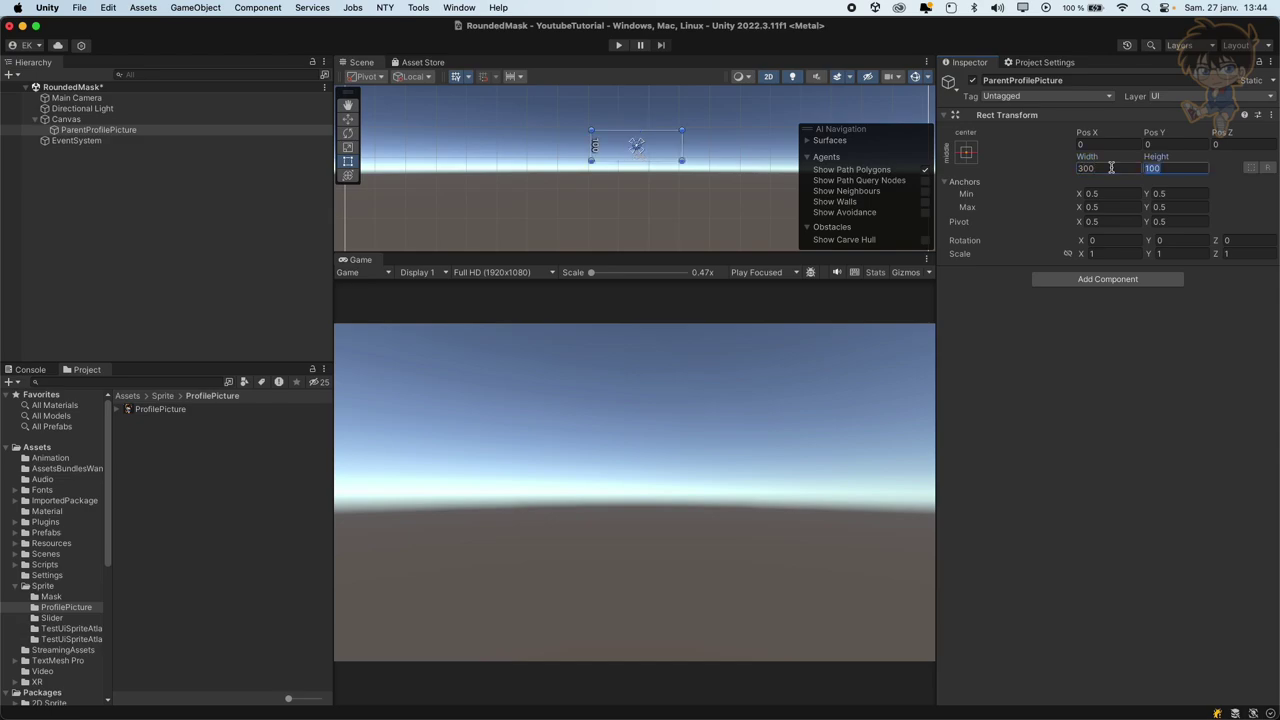
type("300")
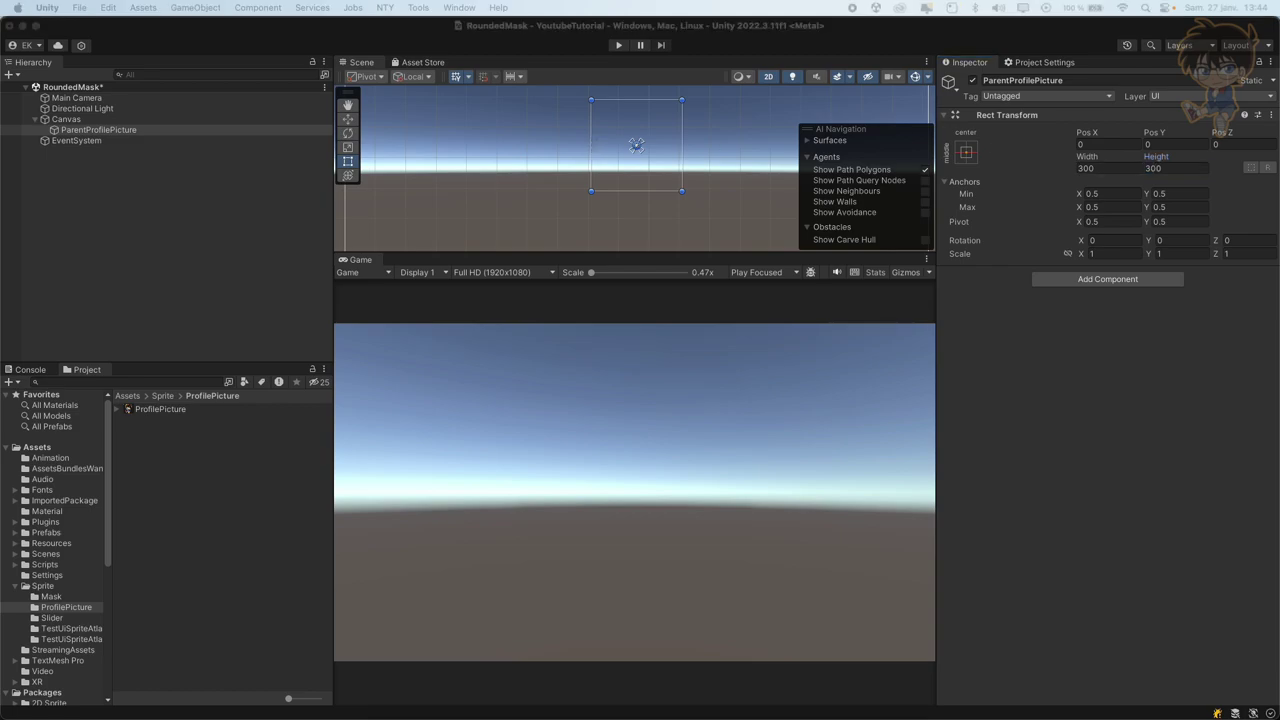
- Create an empty child of ParentProfilePicture named RoundedParentProfilePicture
right_click(122, 130)
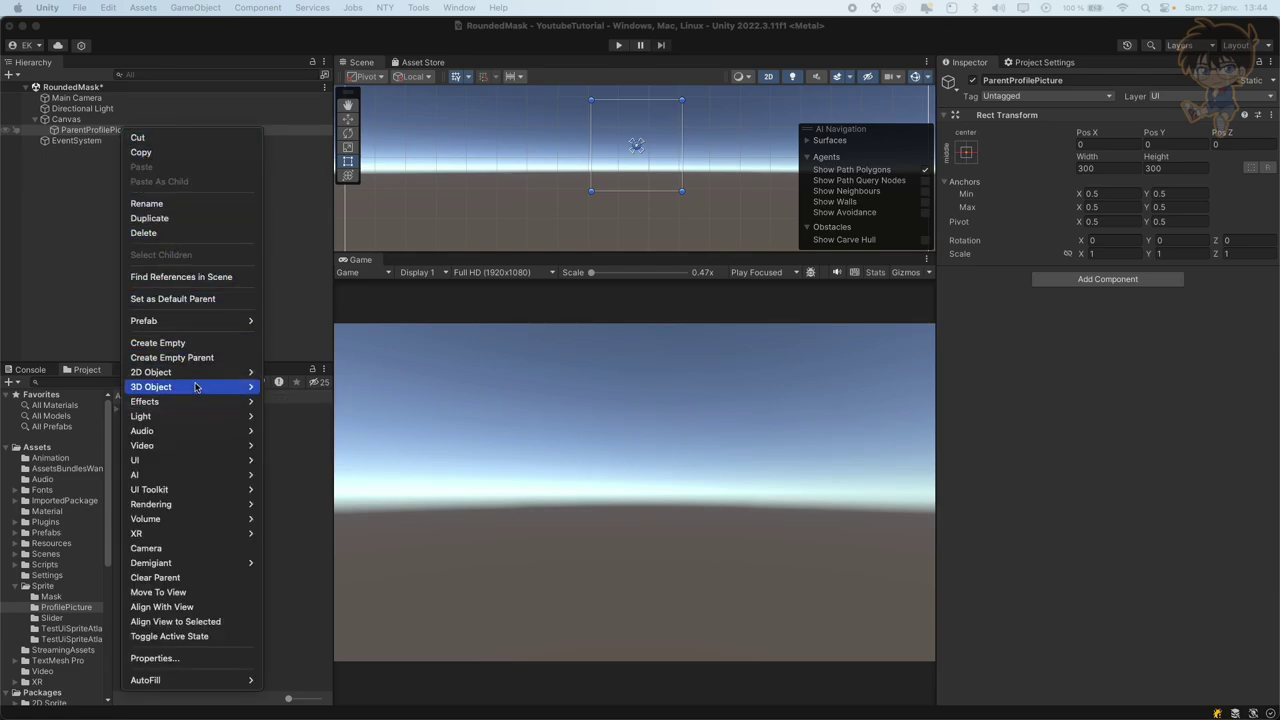
left_click(212, 342)
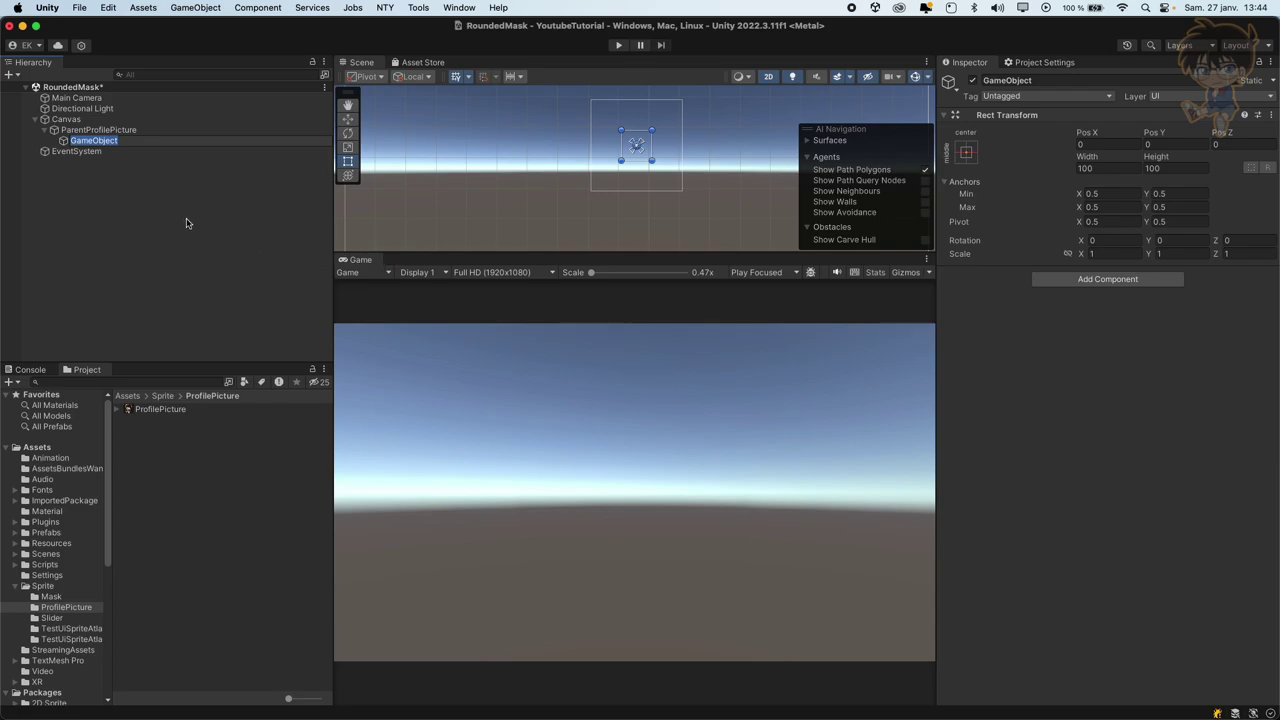
type("Ci")
key("BackSpace")
key("BackSpace")
type("Rounded")
type("Parent")
type("P")
type("rofilePictu")
type("re")
key("Return")
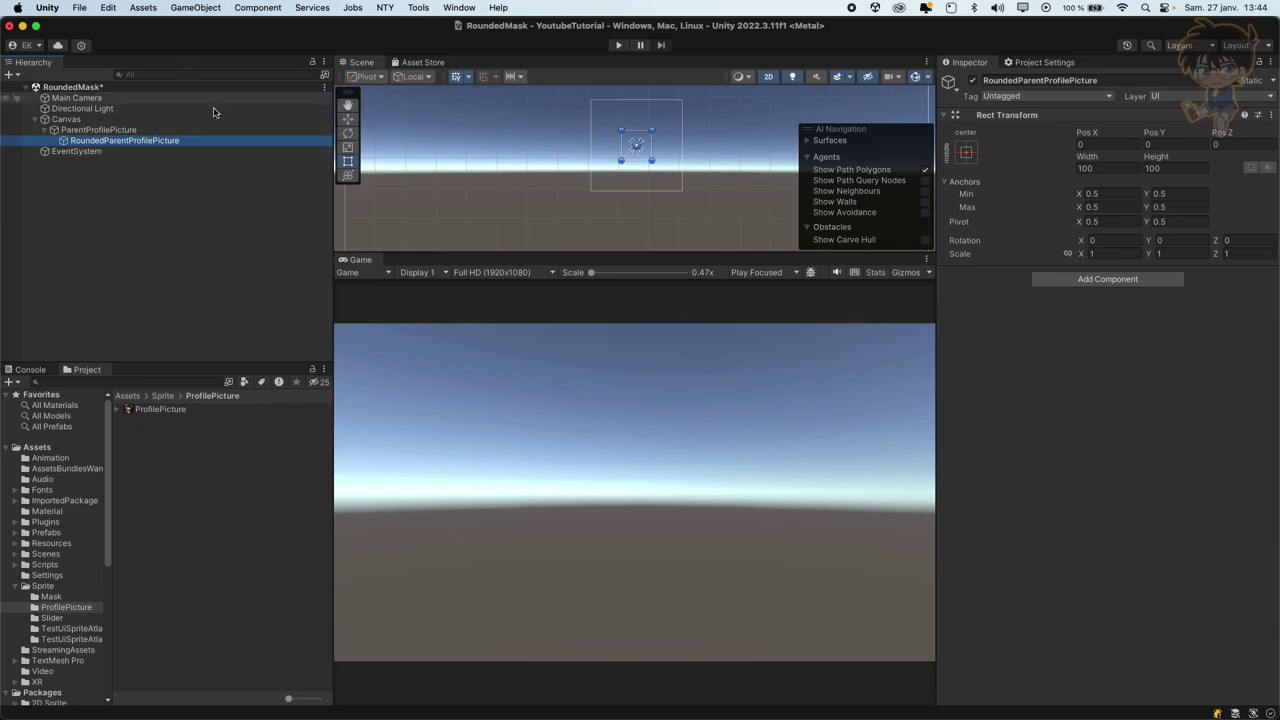
- Give RoundedParentProfilePicture stretch-stretch anchors with Left, Top, Right and Bottom all 0
left_click_drag(145, 128, 145, 141)
left_click(145, 141)
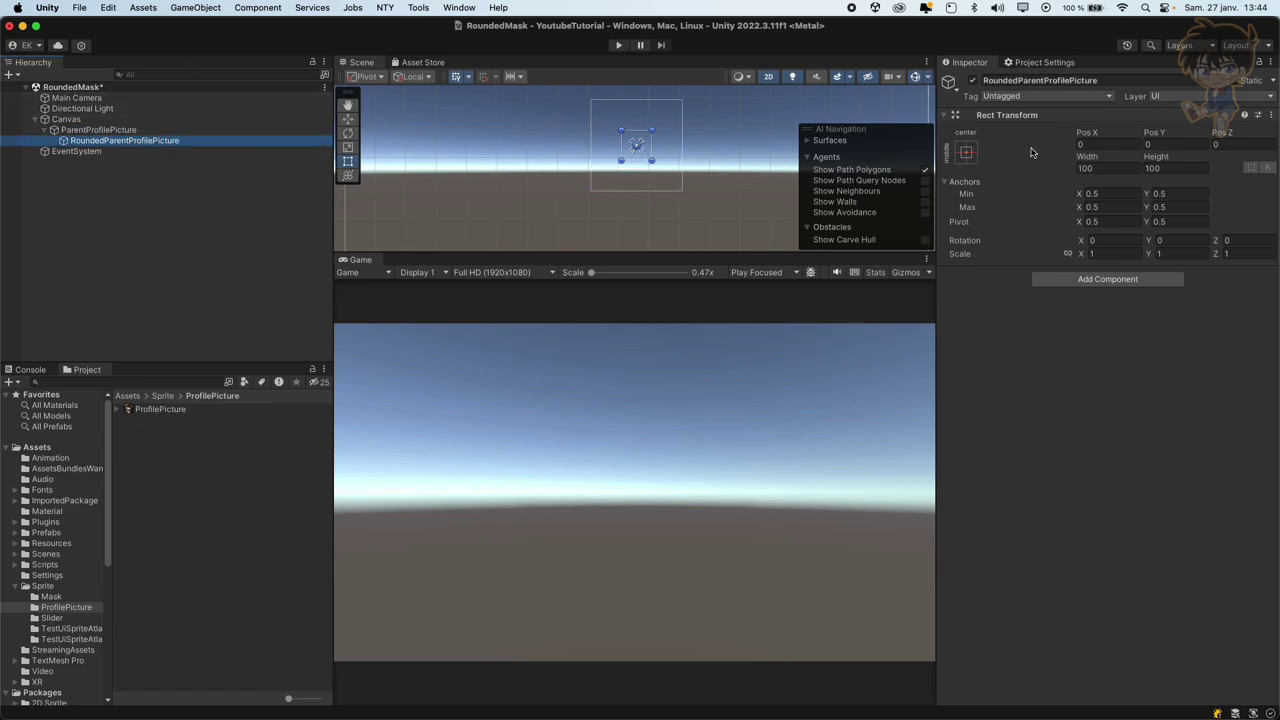
left_click(968, 154)
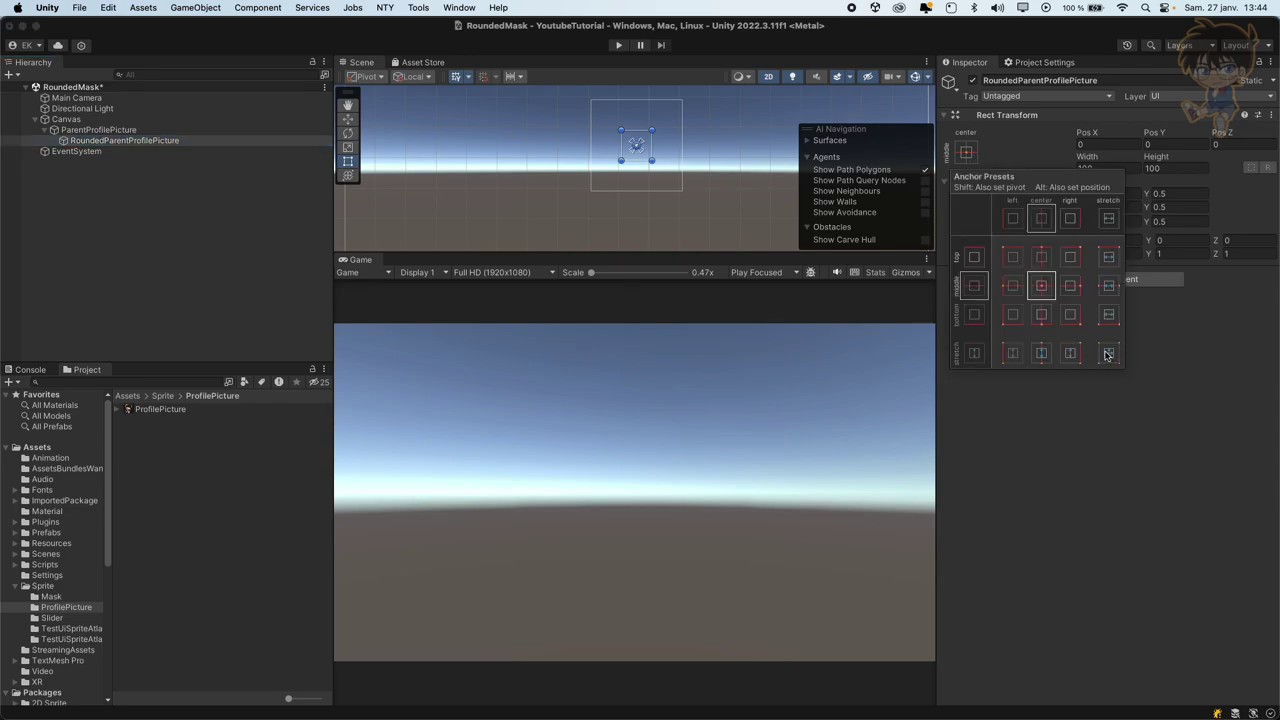
left_click(1107, 355)
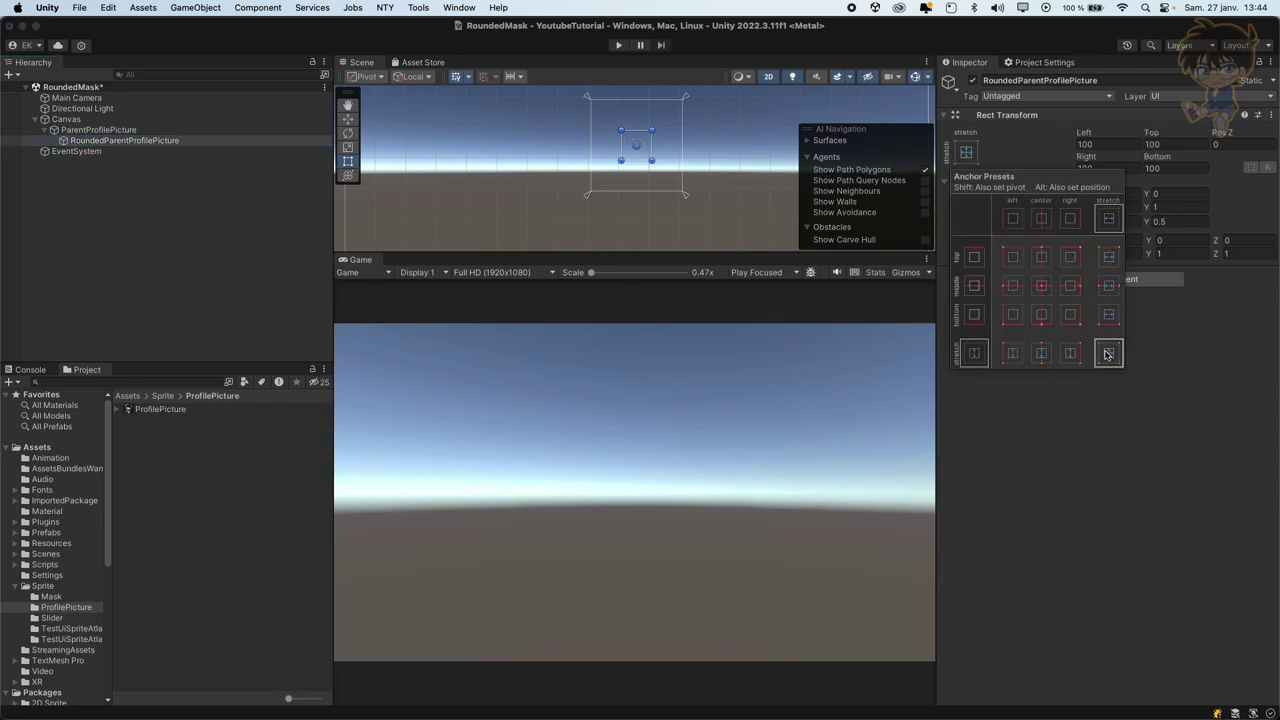
left_click(1100, 146)
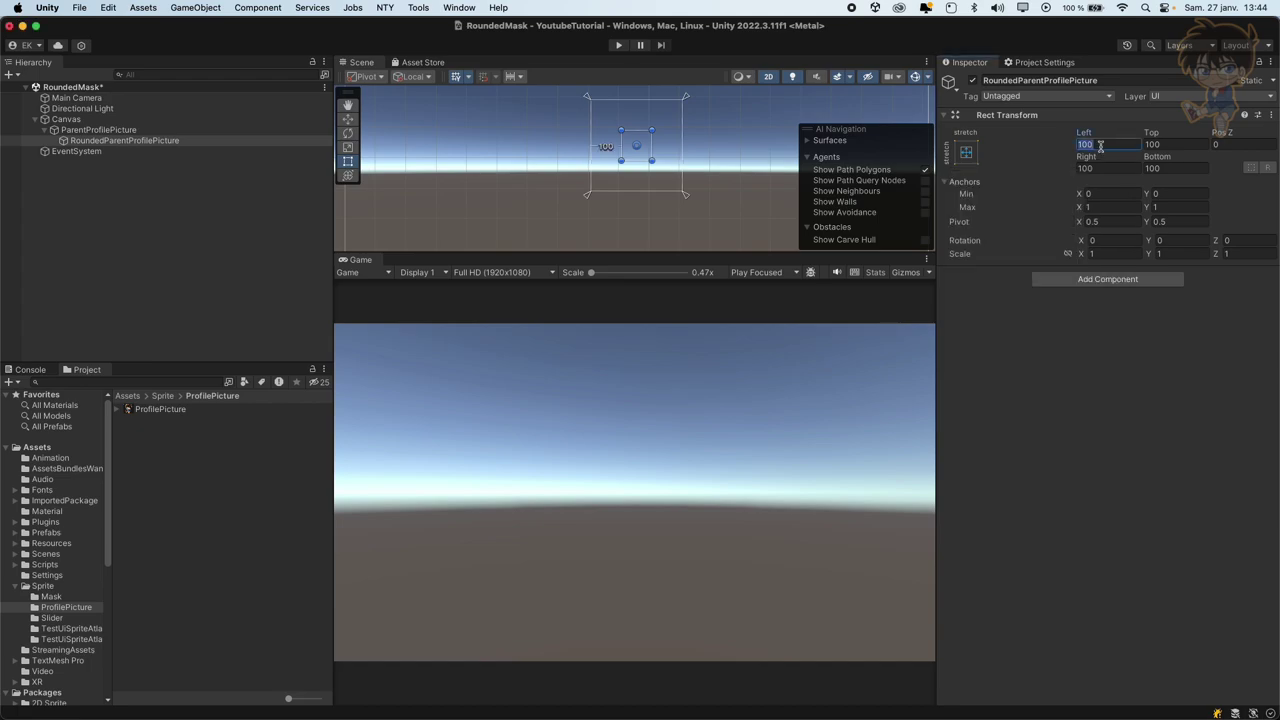
type("0")
key("Tab")
type("0")
key("Tab")
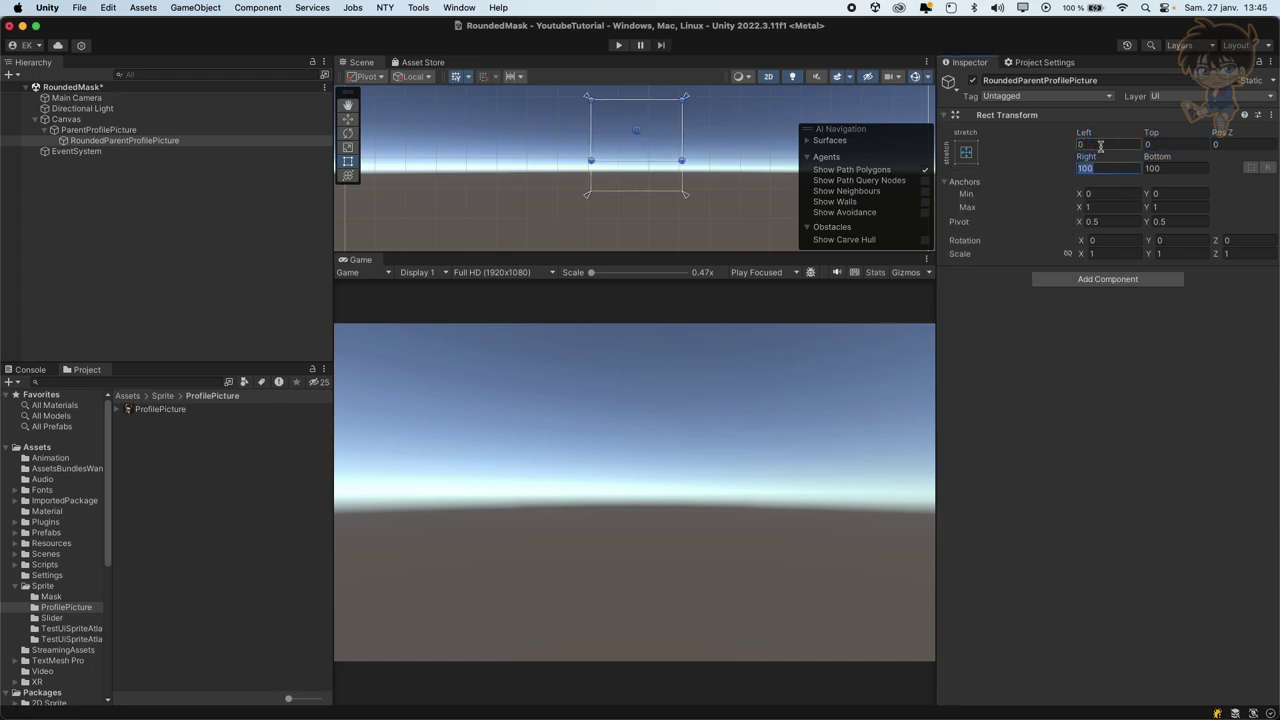
type("0")
key("Tab")
type("0")
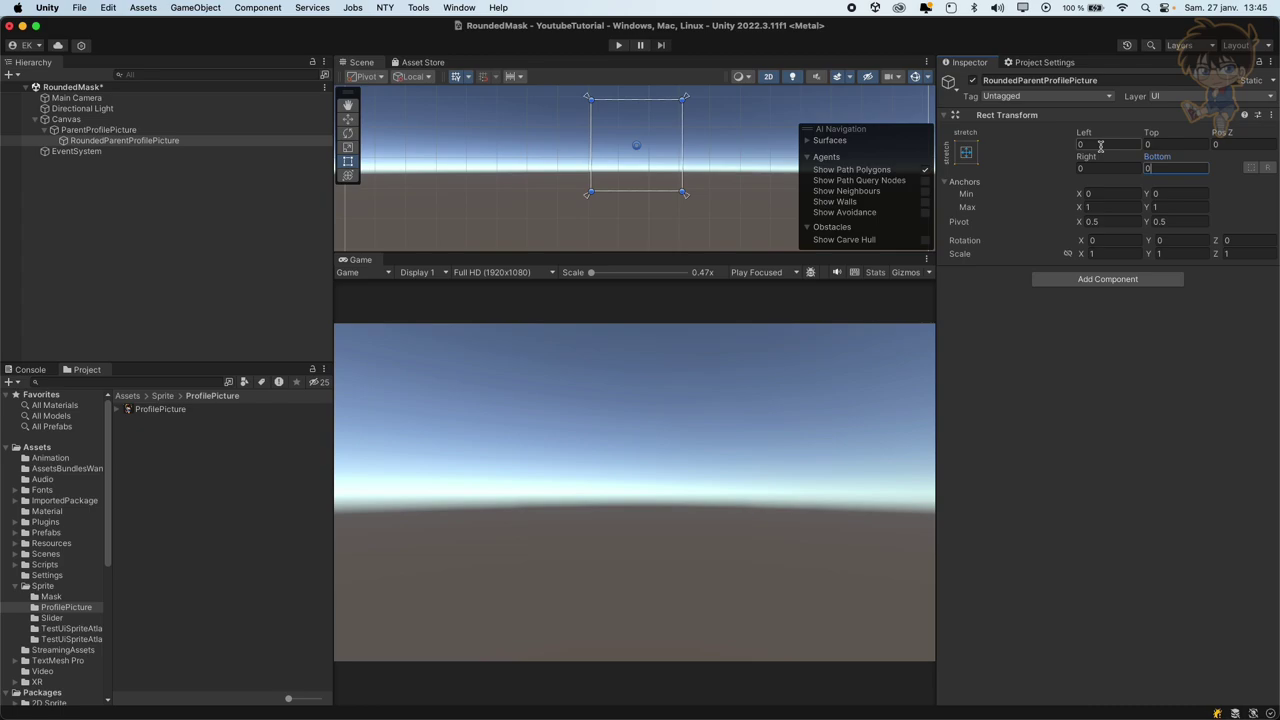
left_click(129, 212)
left_click(142, 143)
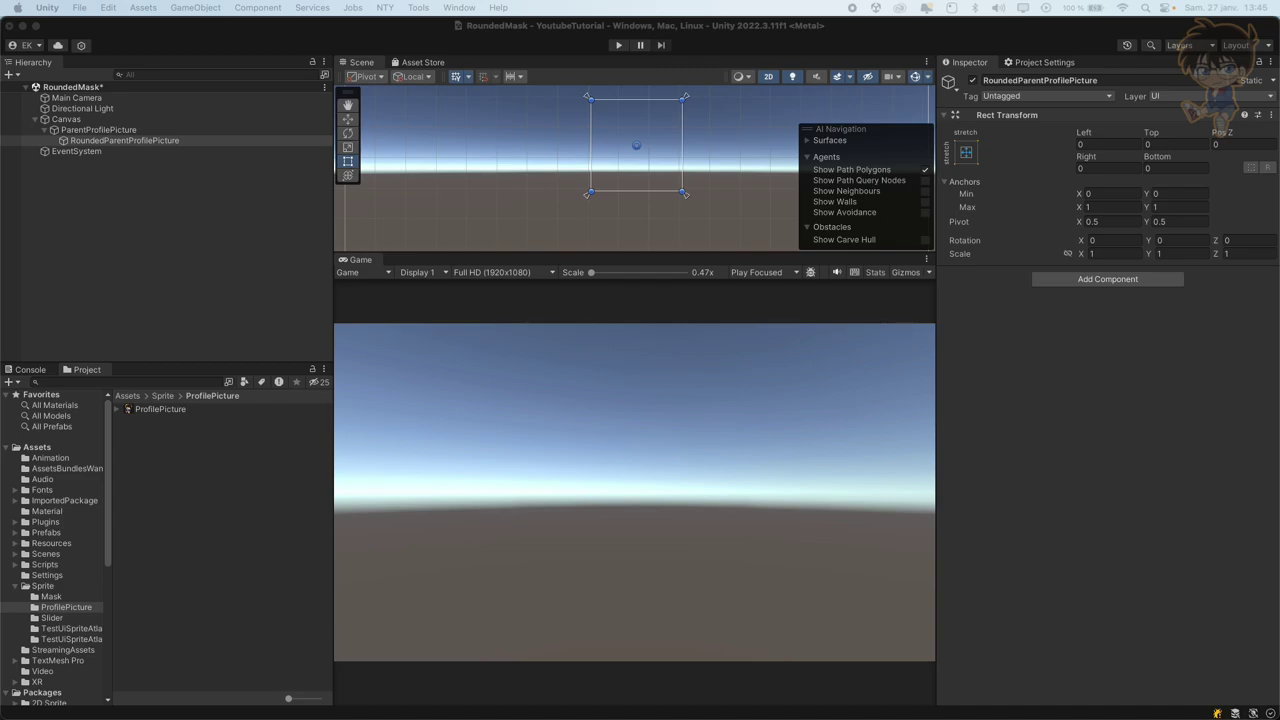
- Add a UI Image named RoundedOutline under RoundedParentProfilePicture
right_click(134, 144)
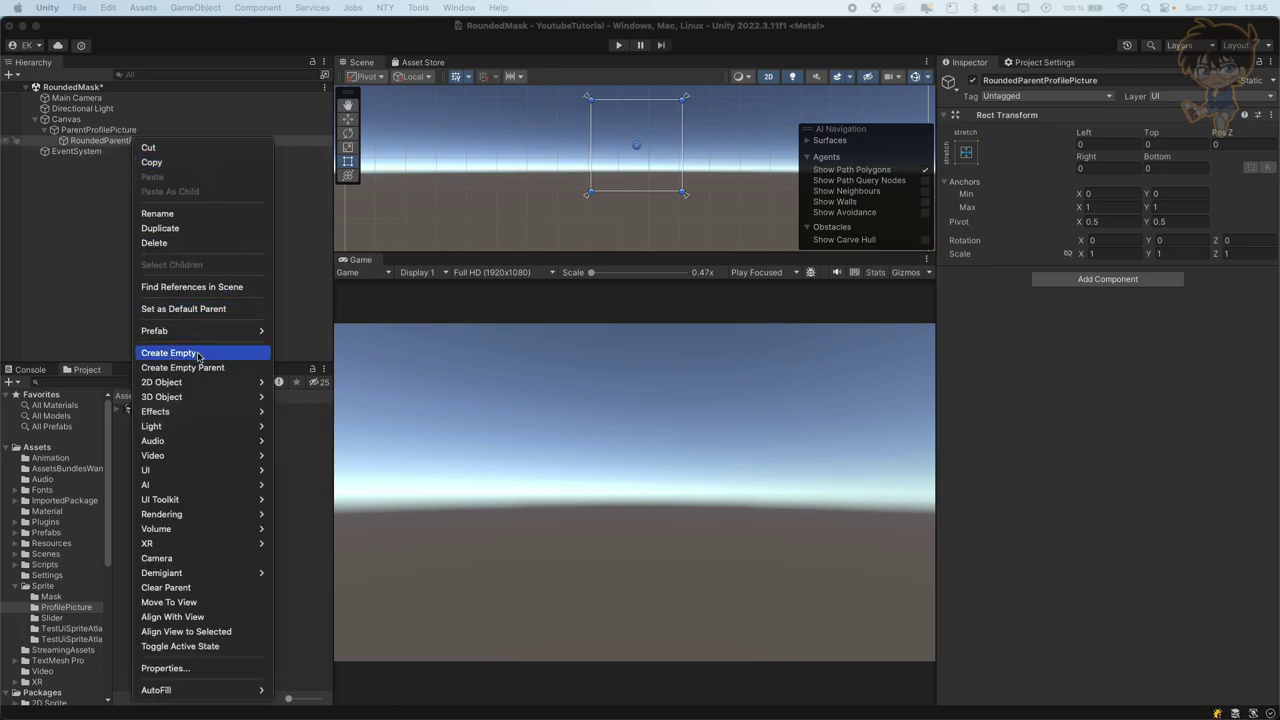
mouse_move(188, 472)
left_click(335, 470)
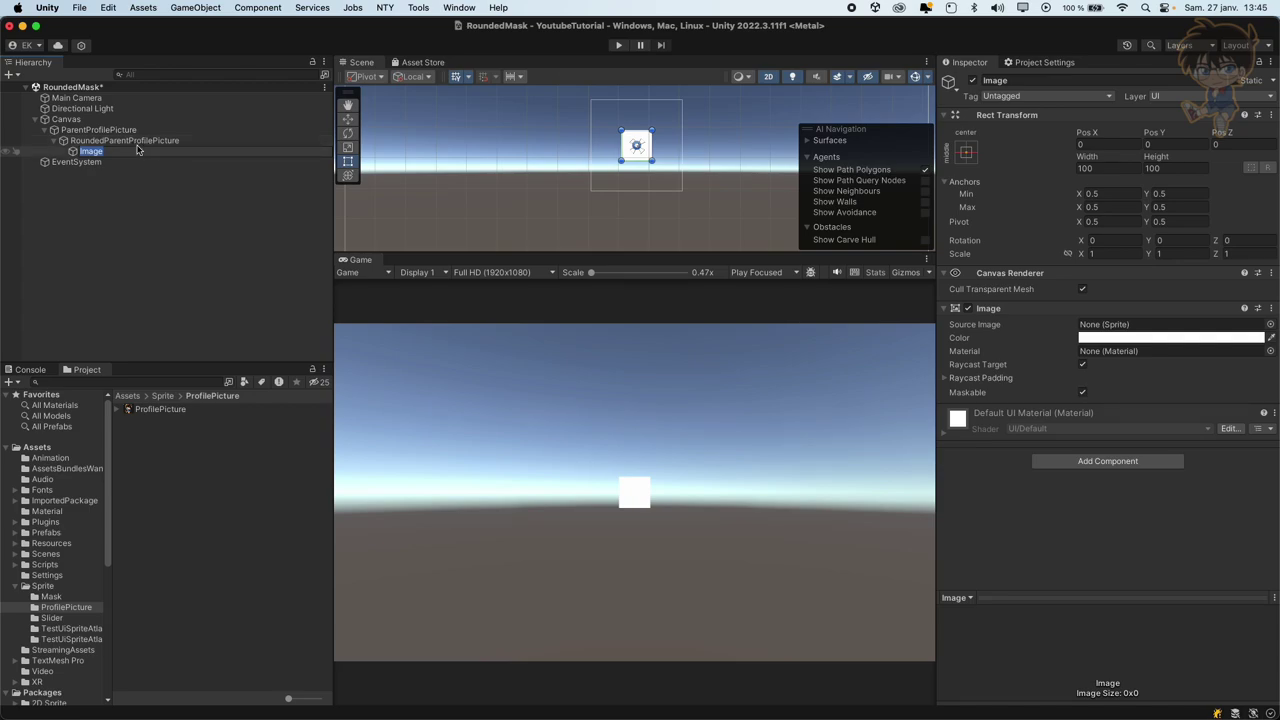
type("Rou")
type("nded")
type("Outline")
key("Return")
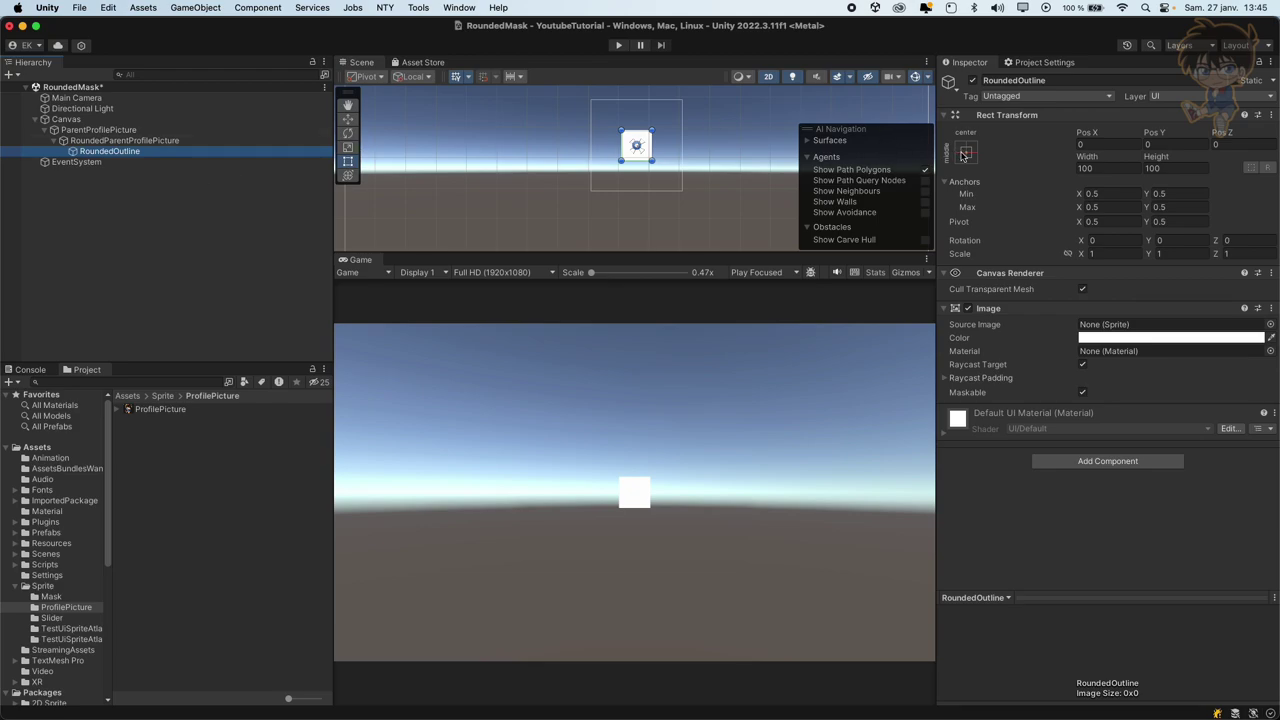
- Apply the stretch-stretch anchor preset to RoundedOutline and set all four offsets to 0
left_click(963, 152)
left_click(1108, 352)
left_click(1100, 143)
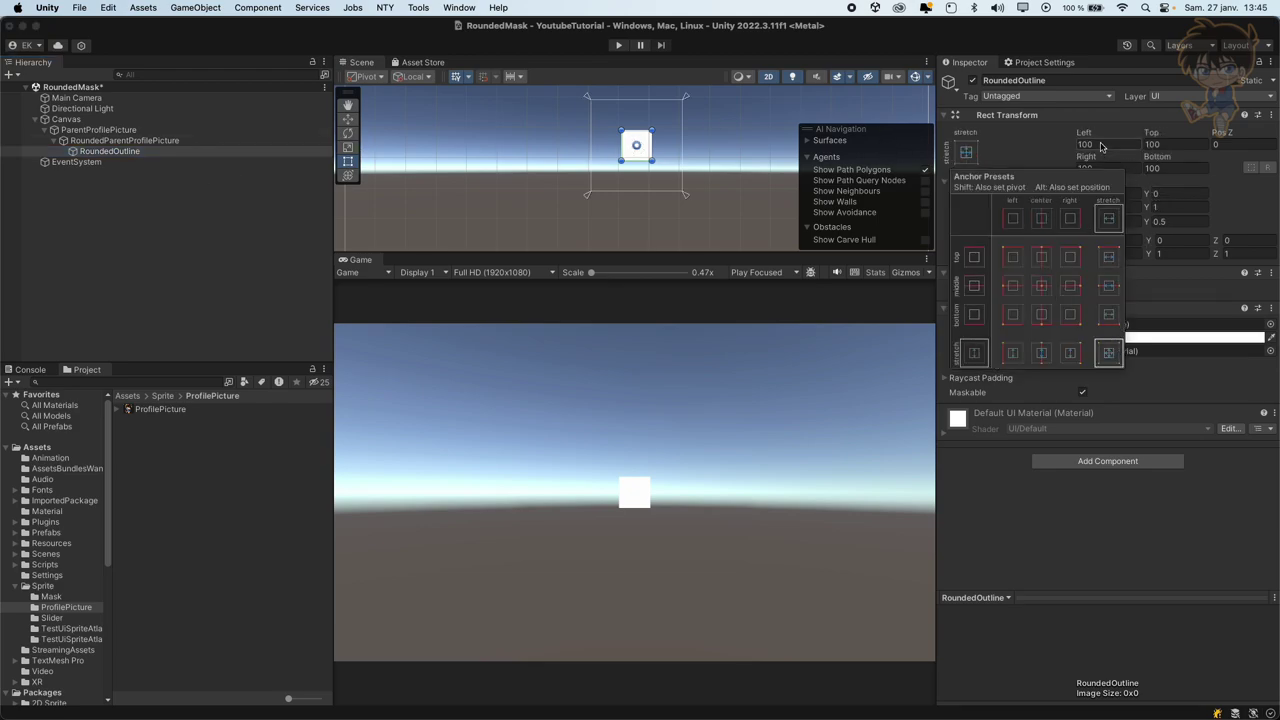
type("0")
key("Tab")
type("0")
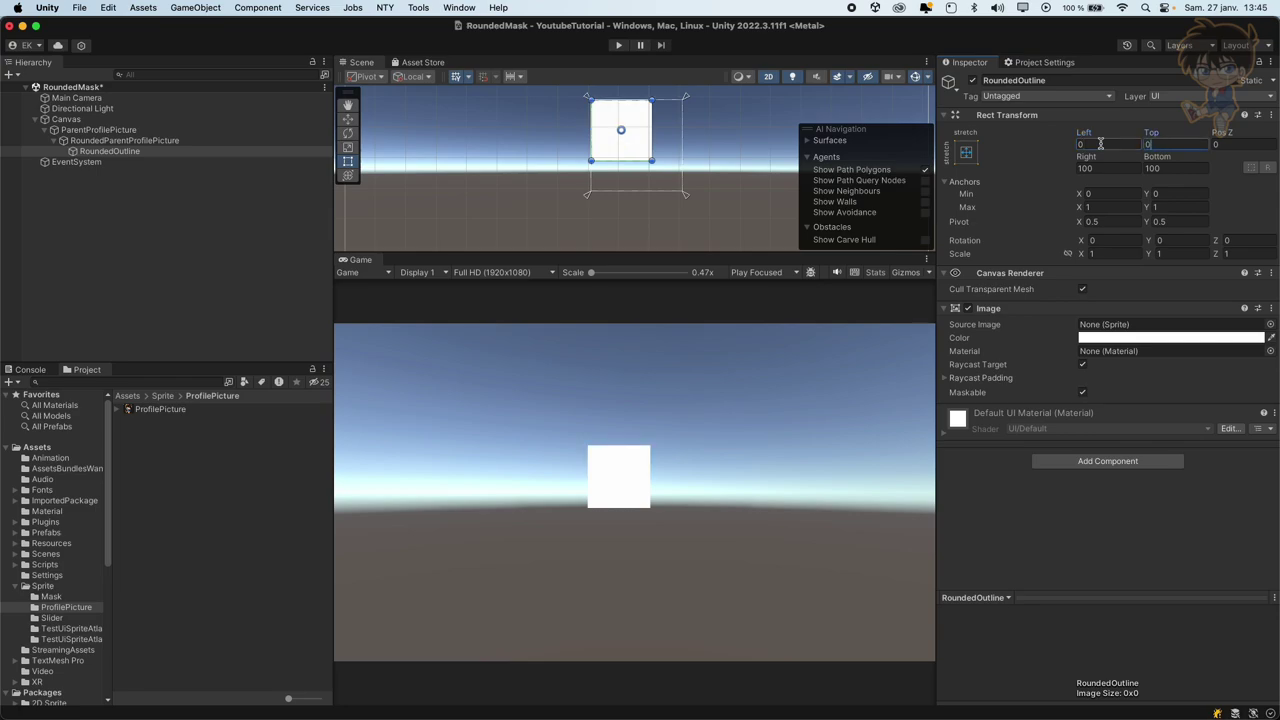
key("Tab")
key("Tab")
type("0")
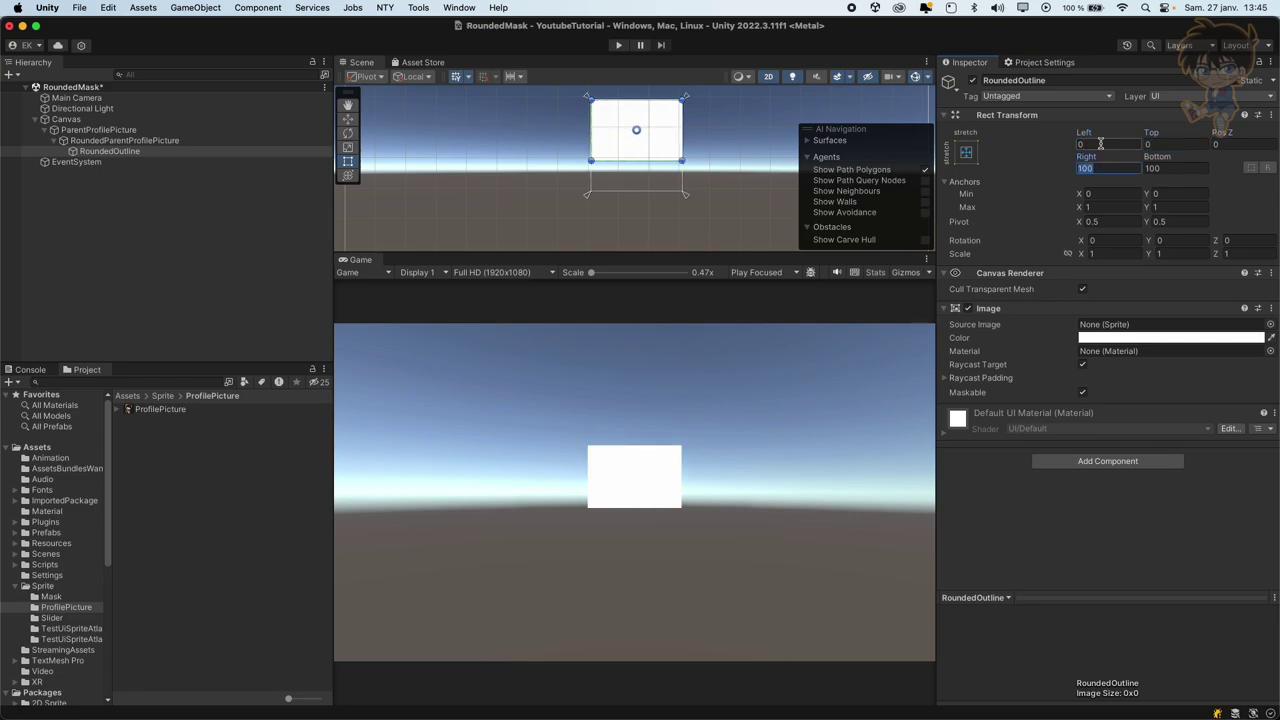
key("Tab")
type("0")
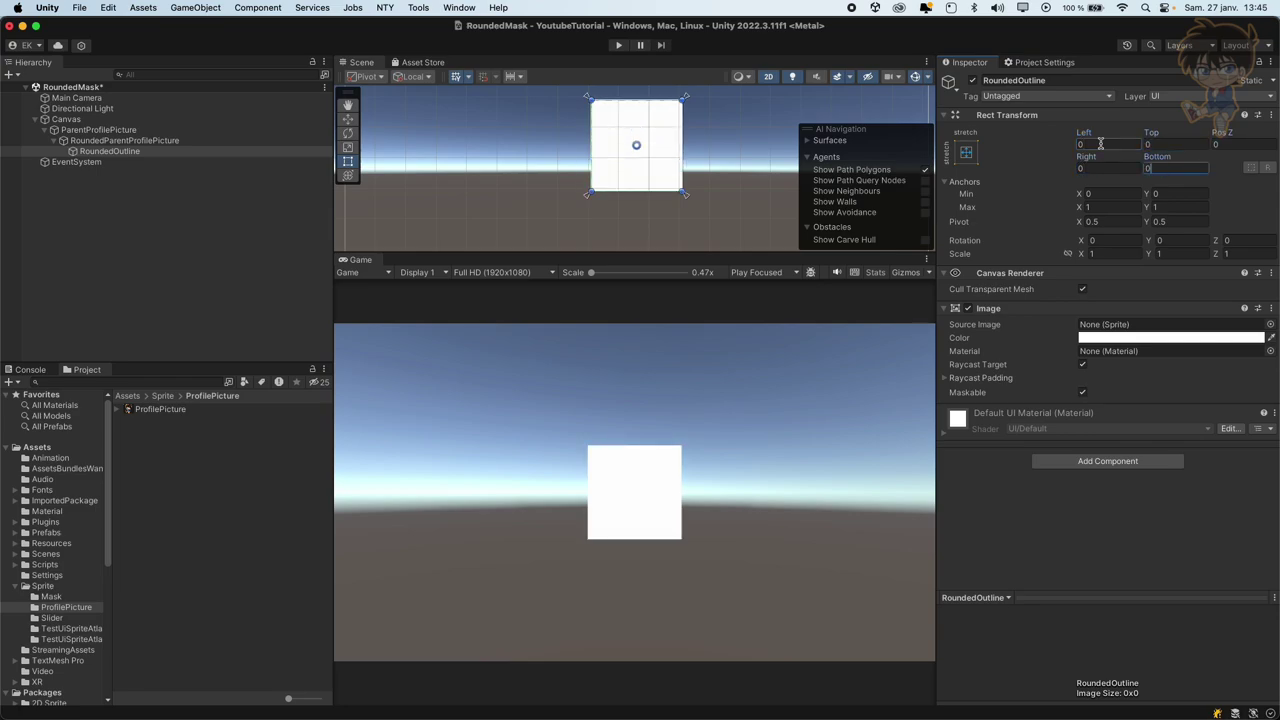
left_click(163, 197)
left_click(115, 152)
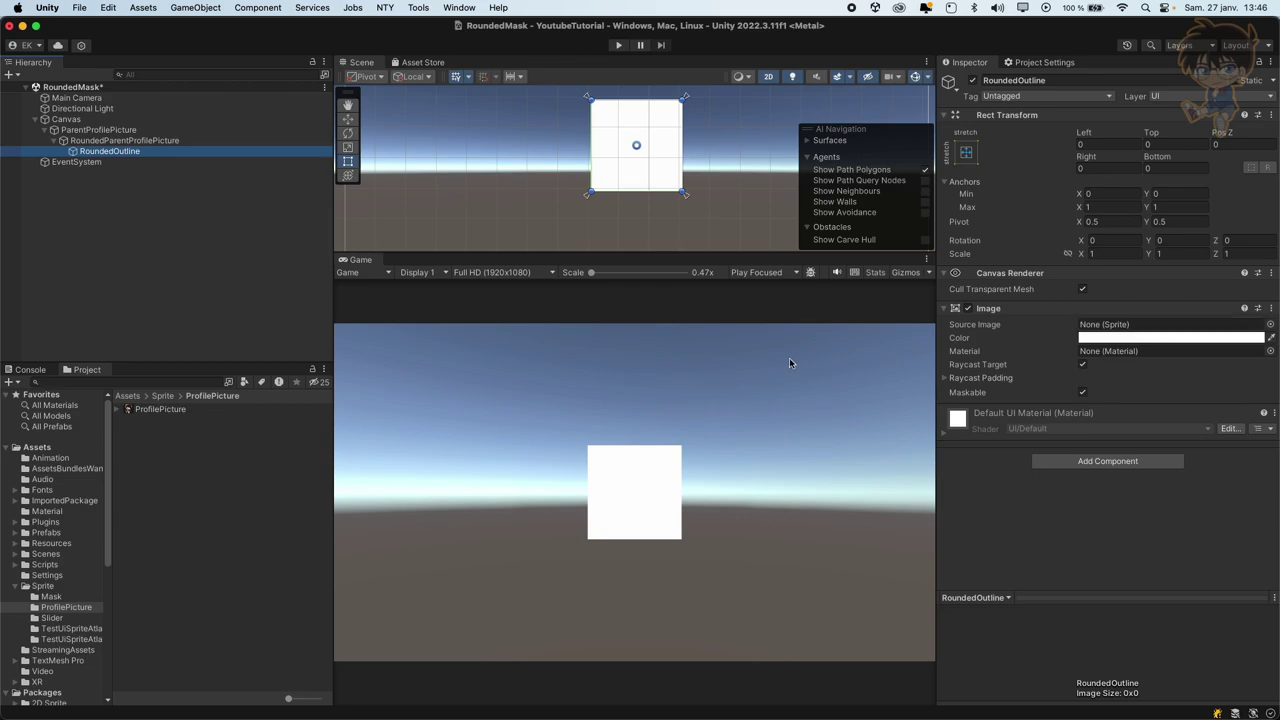
- Assign the CircleBackOutlineWhite sprite from Assets/Sprite/Mask as RoundedOutline's Source Image
left_click(169, 398)
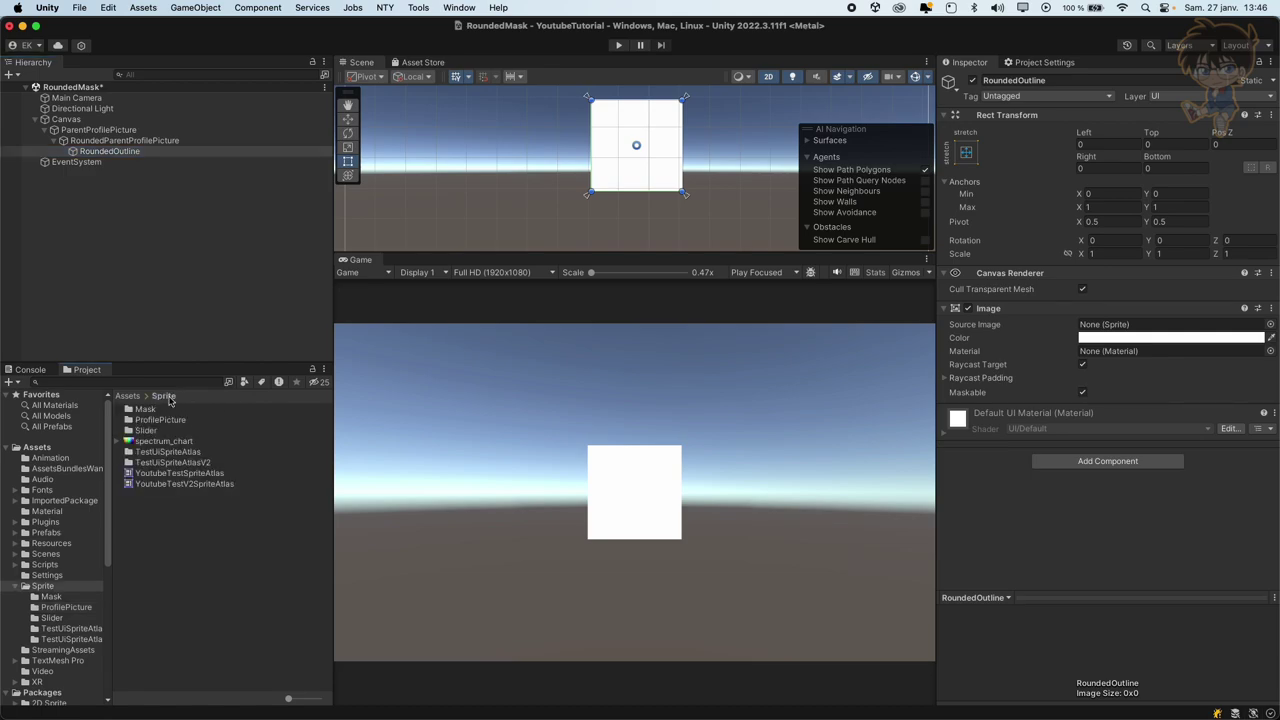
double_click(150, 409)
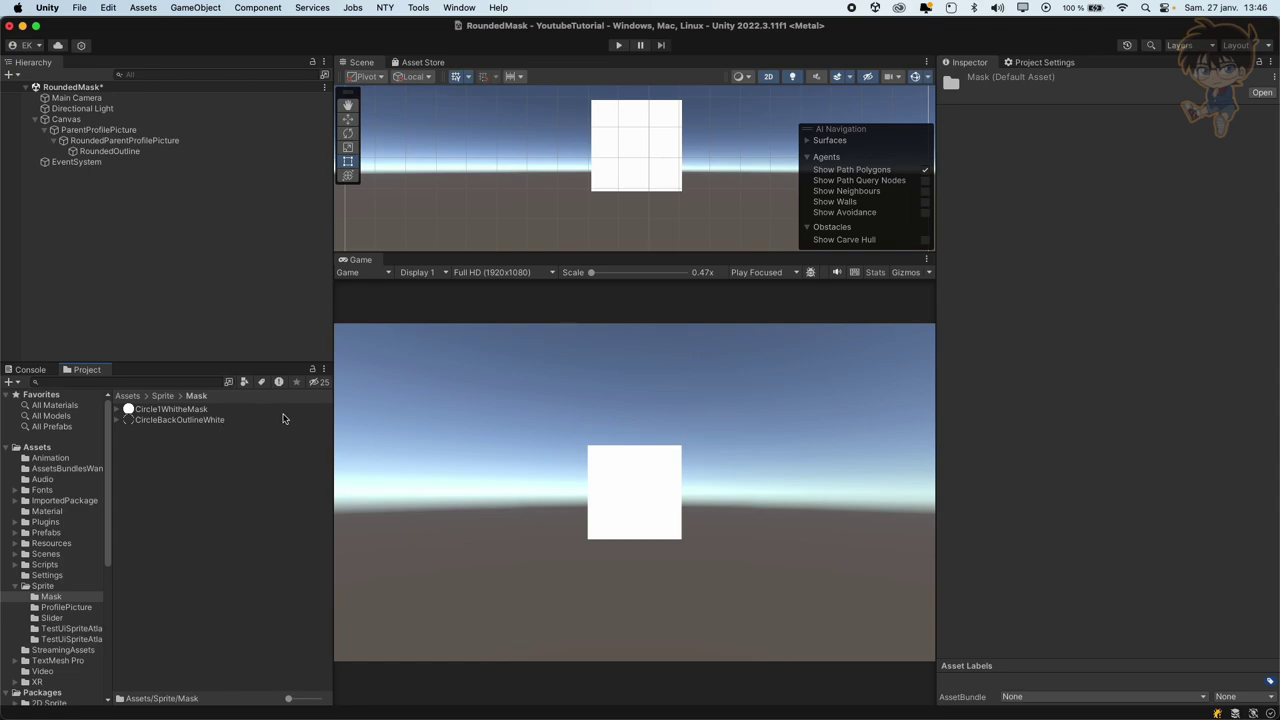
left_click(144, 152)
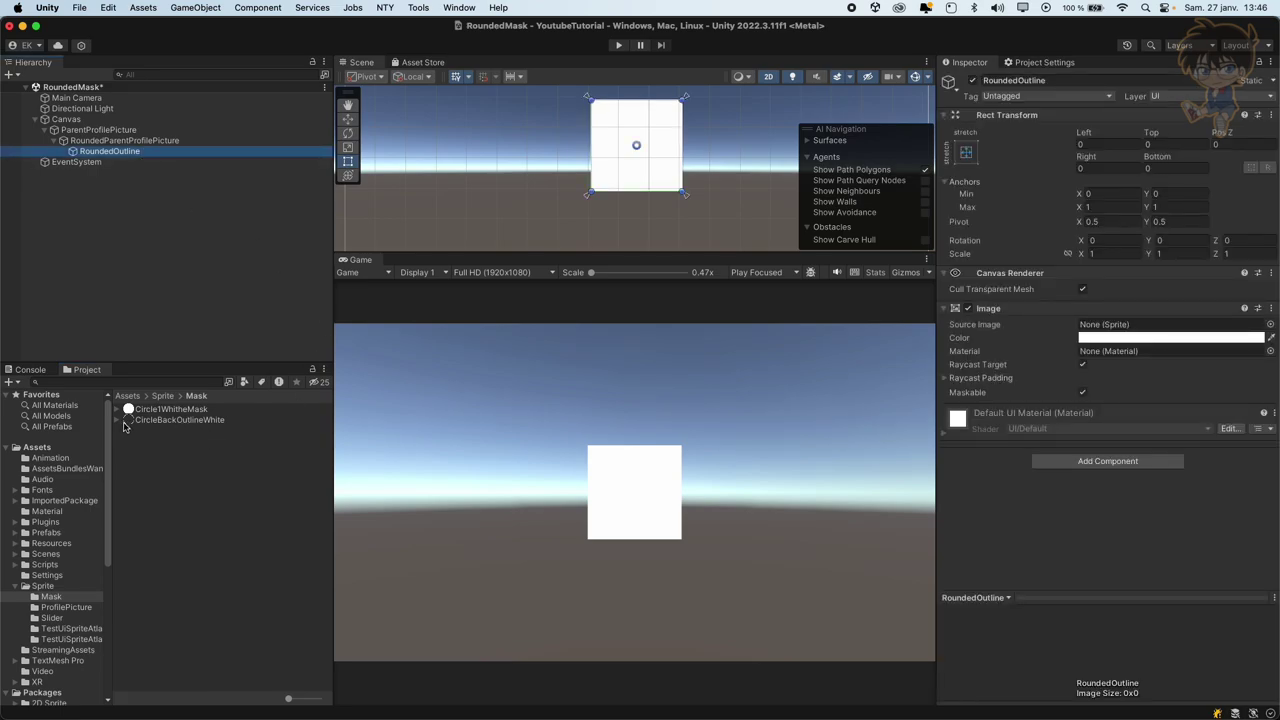
left_click(190, 421)
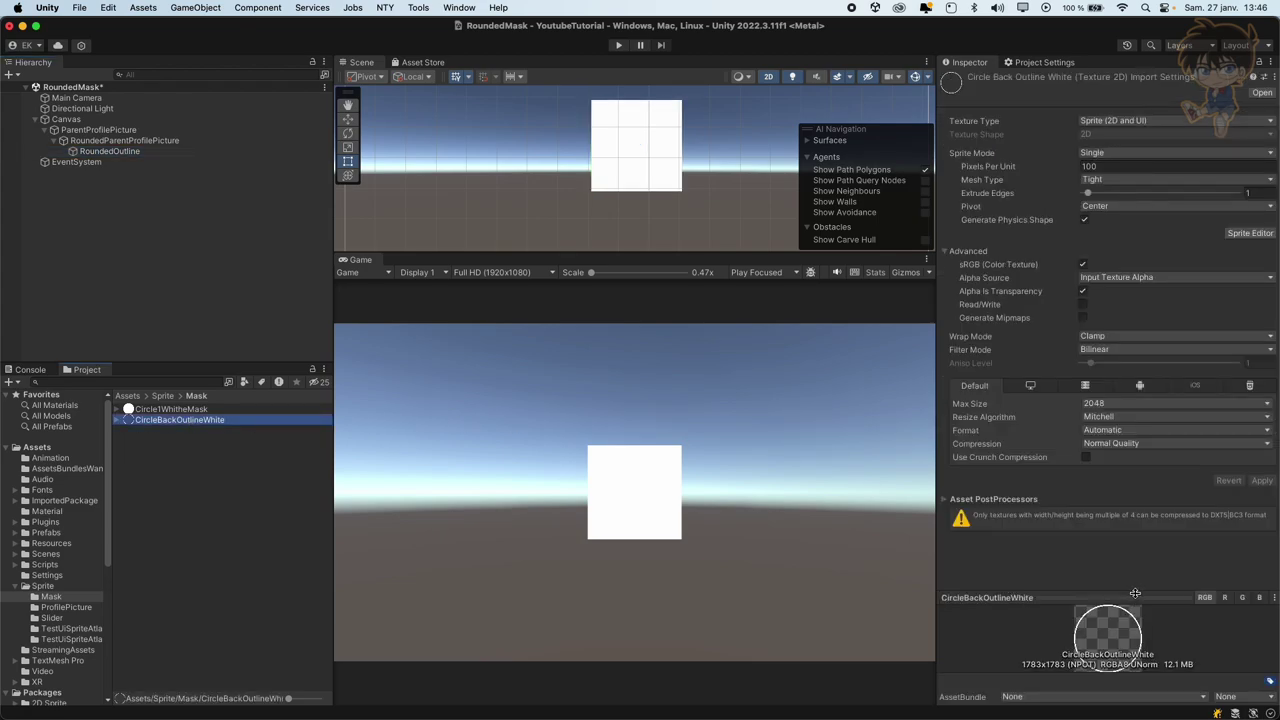
left_click_drag(1135, 598, 1110, 420)
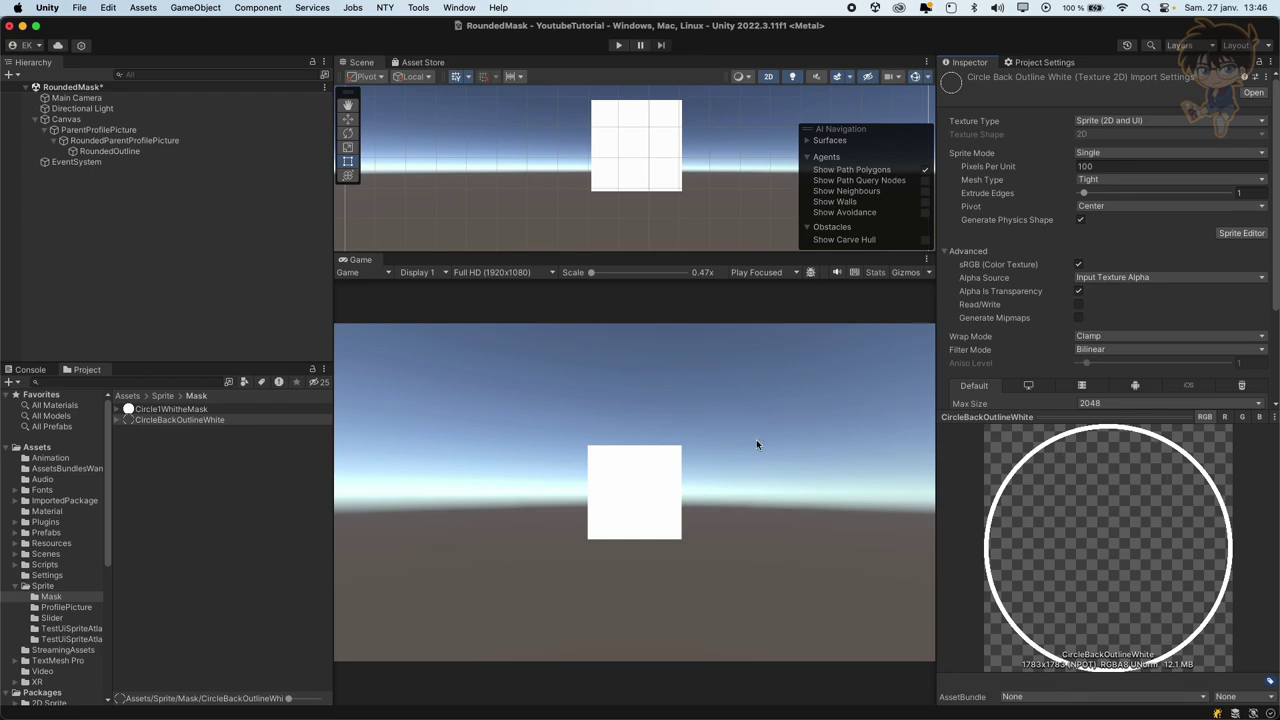
left_click(140, 152)
left_click_drag(206, 420, 1118, 330)
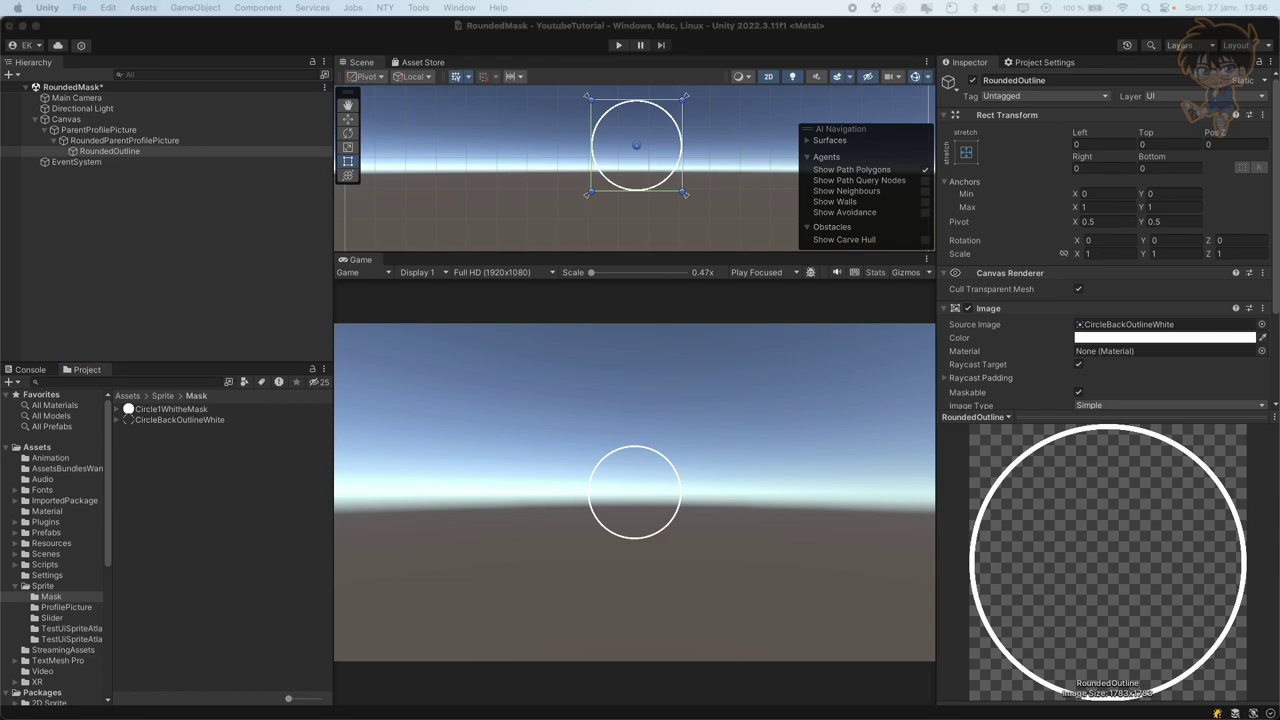
left_click(130, 141)
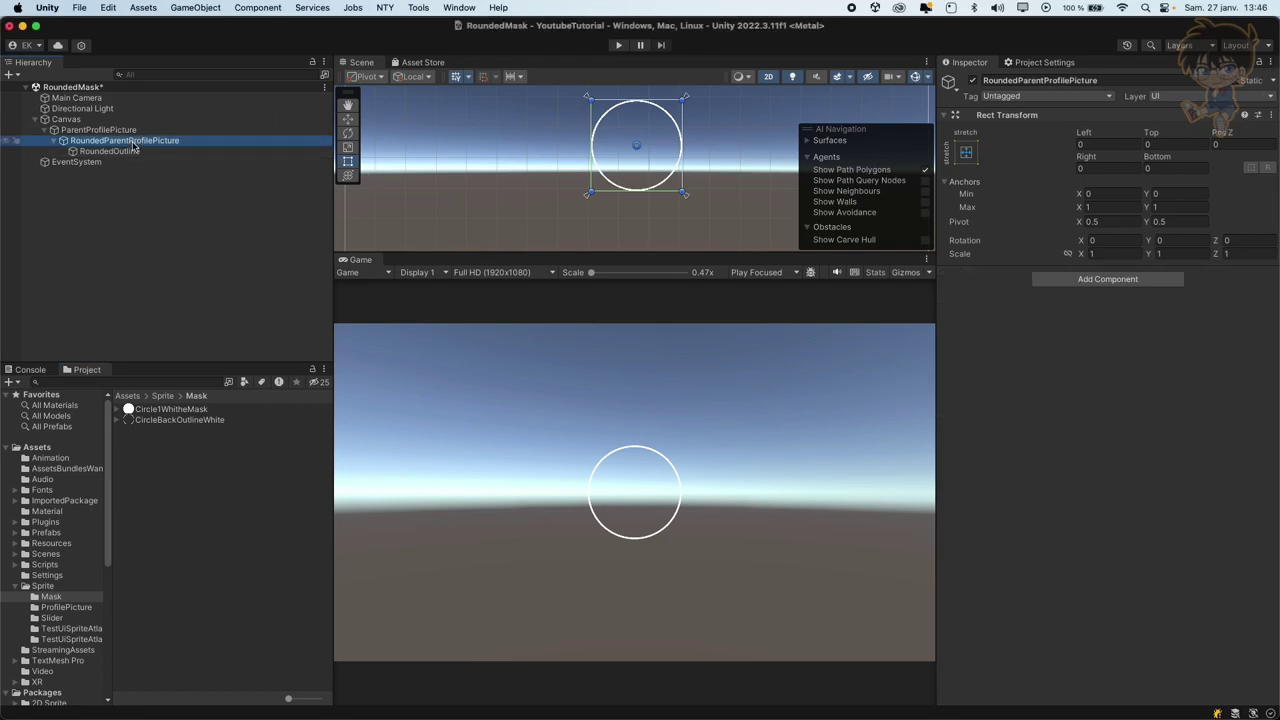
- Add a UI Image child under RoundedParentProfilePicture
right_click(133, 144)
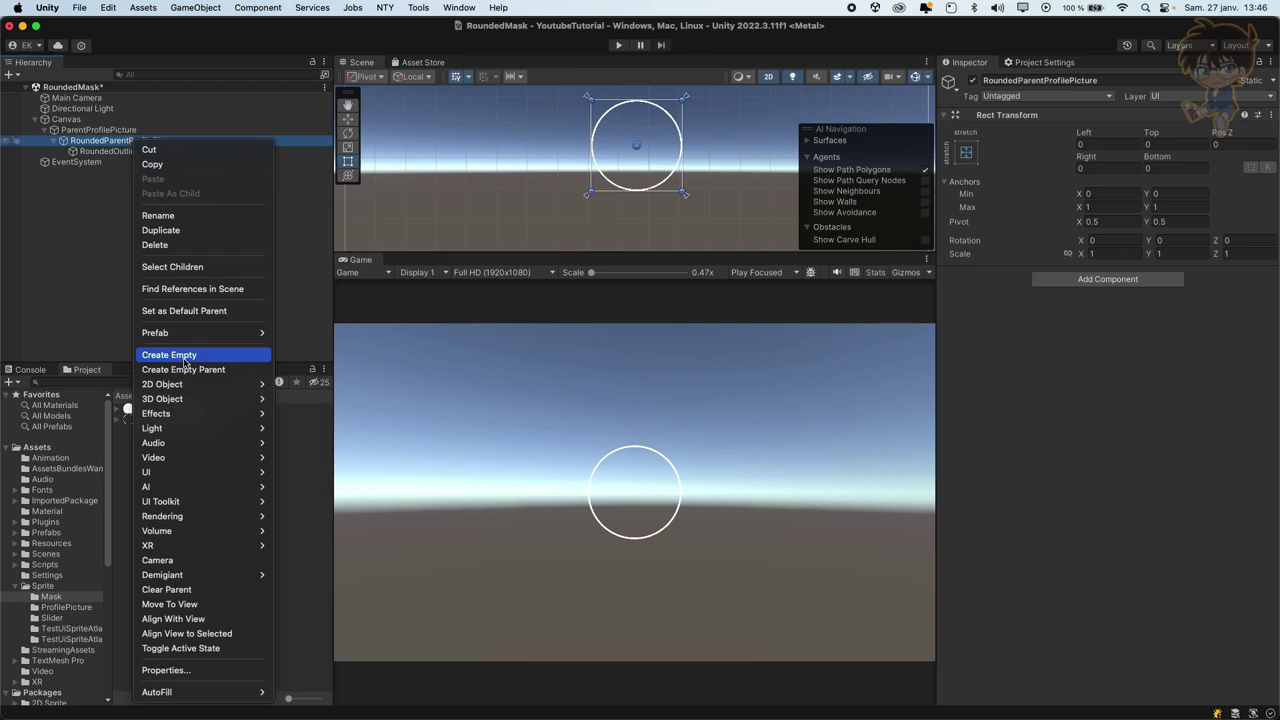
mouse_move(265, 472)
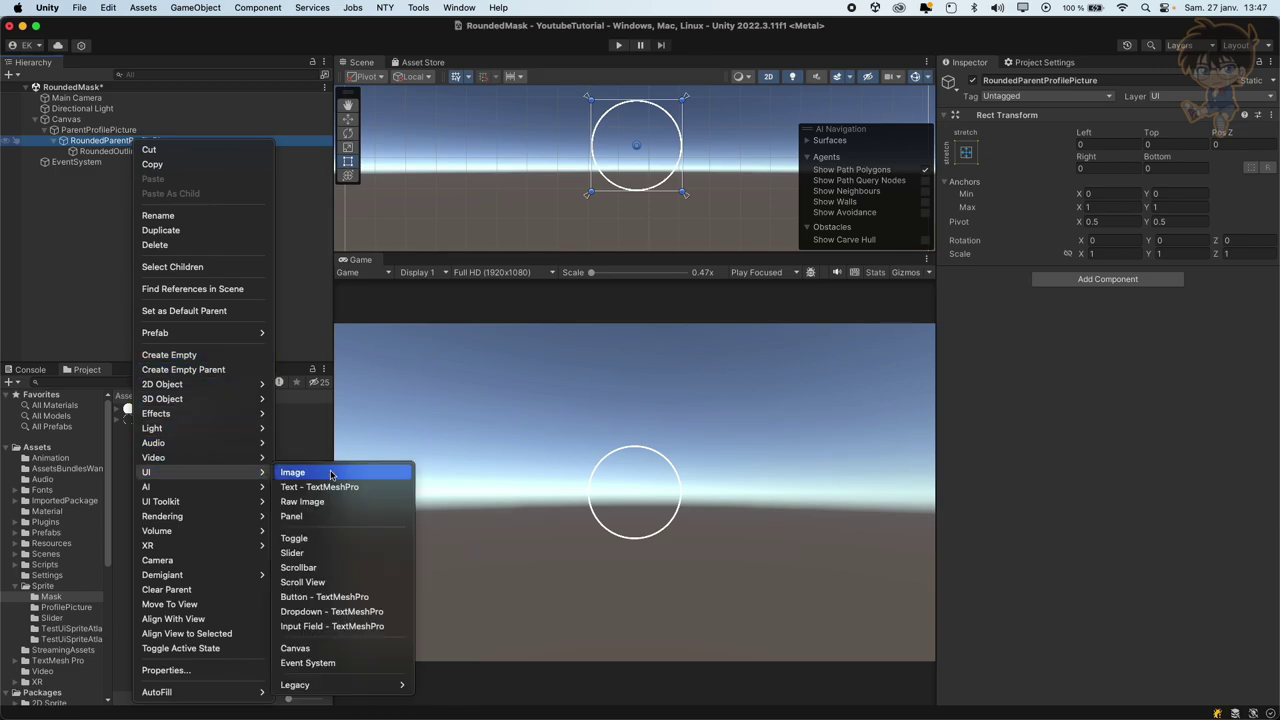
left_click(331, 474)
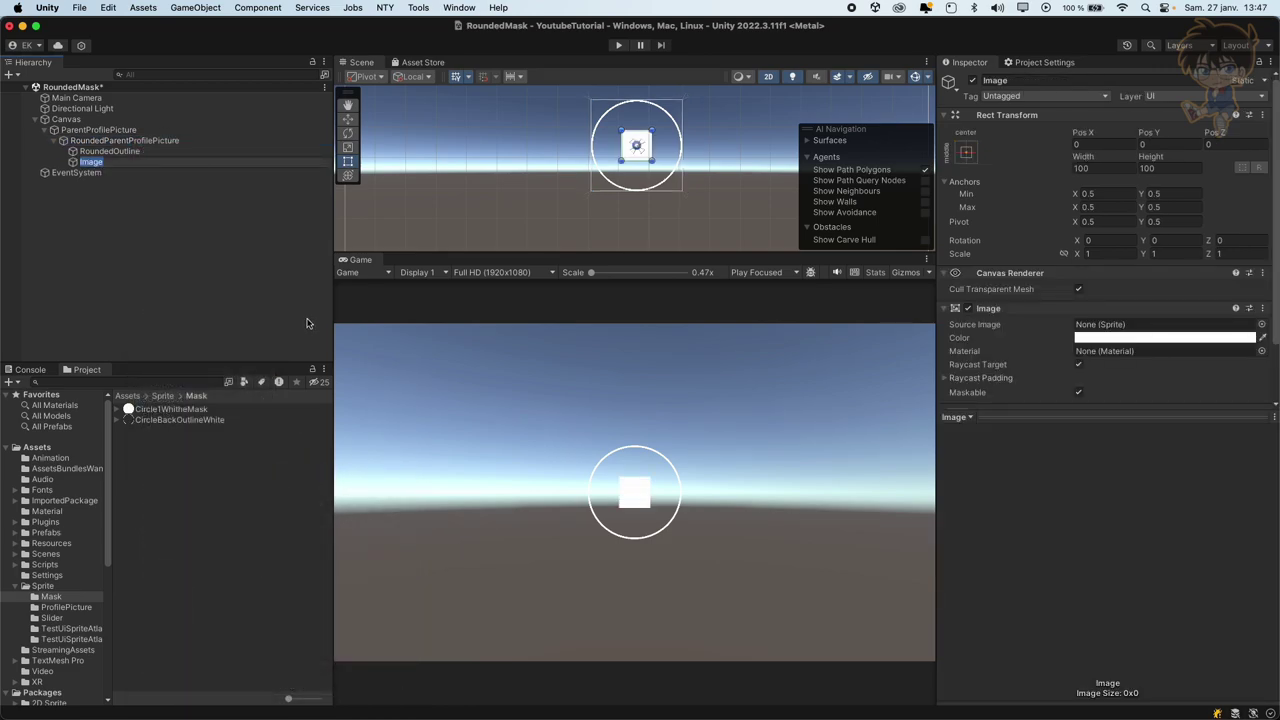
left_click(180, 200)
left_click(110, 162)
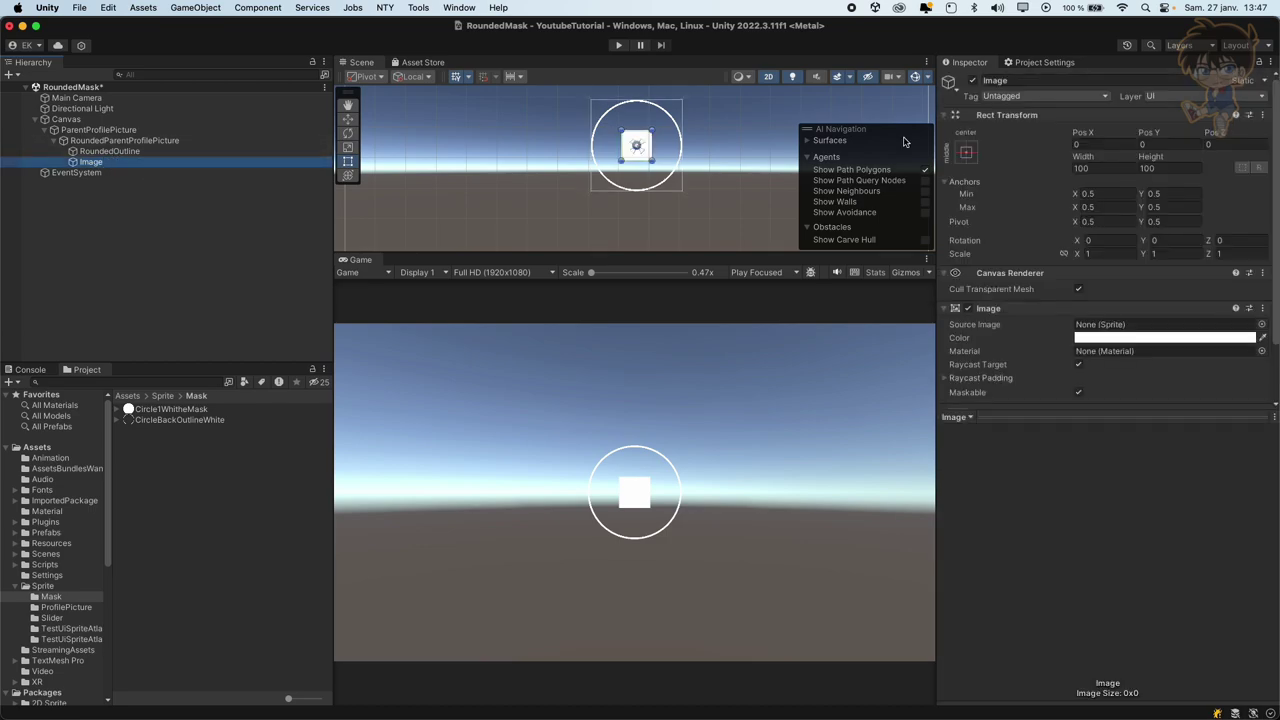
- Stretch the new Image's anchors to all edges and set Left, Top, Right, Bottom to 0
left_click(966, 148)
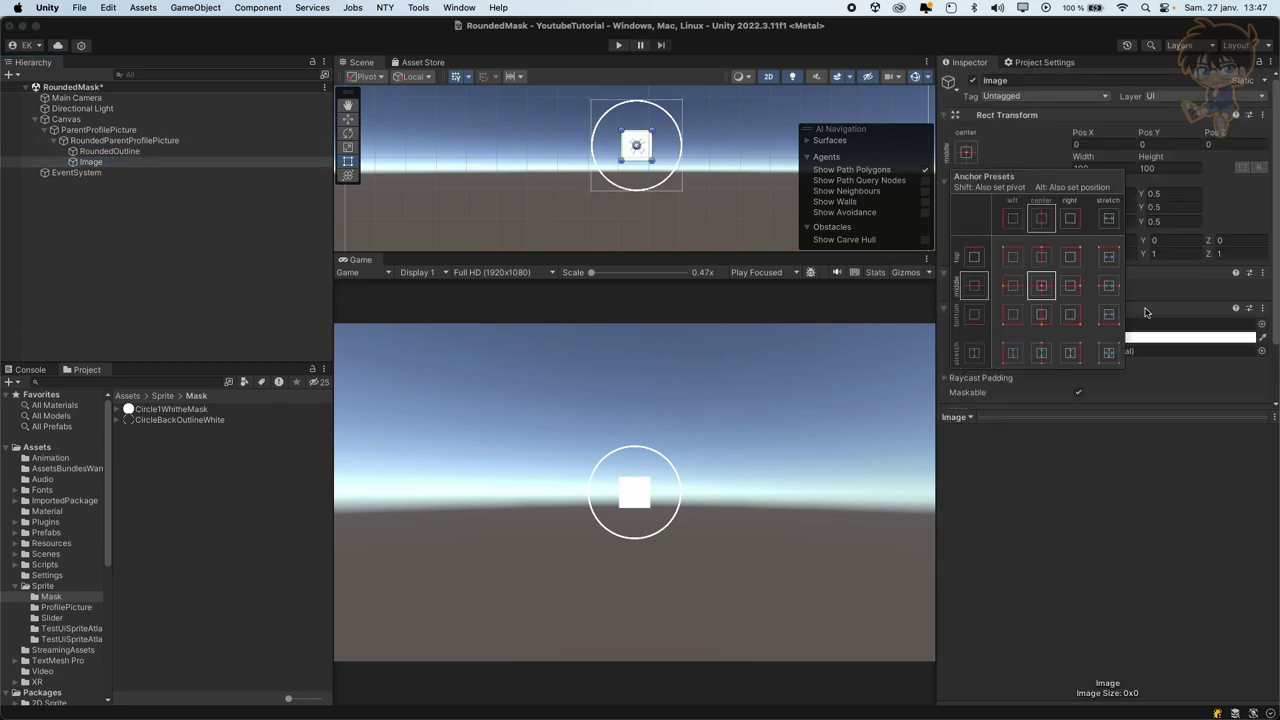
left_click(1108, 352)
left_click(1099, 145)
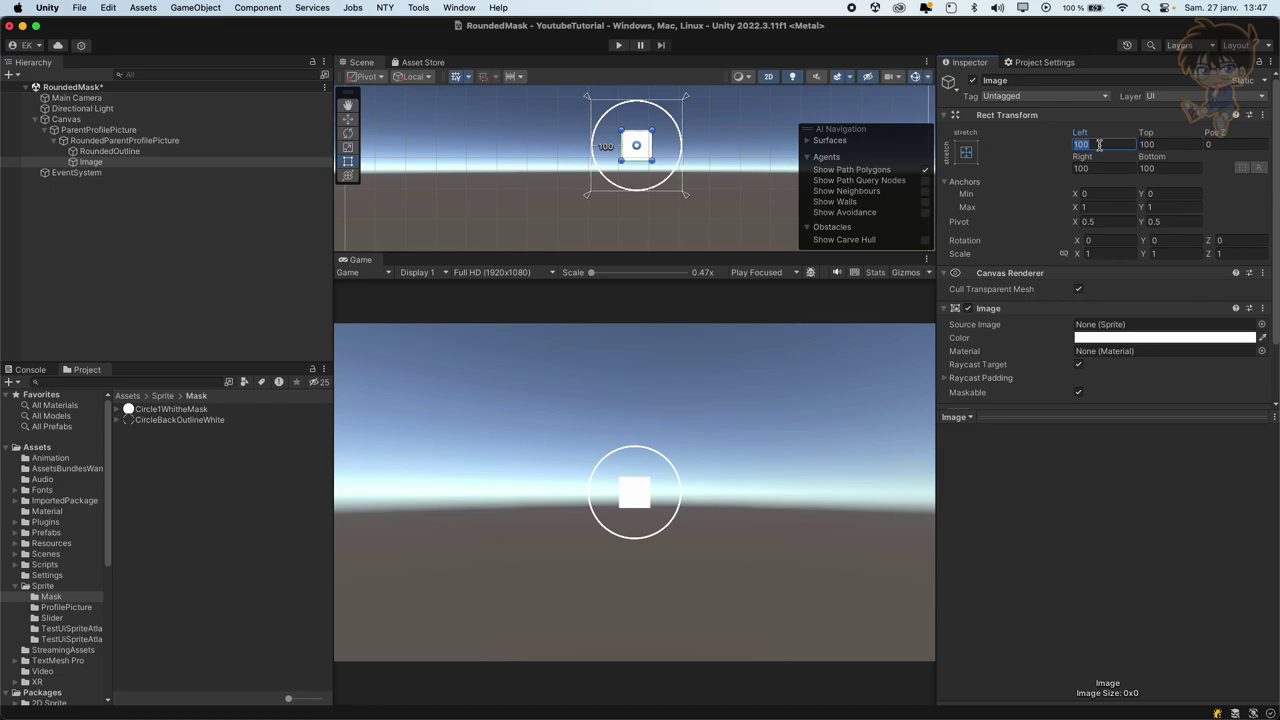
type("0")
key("Tab")
type("0")
key("Tab")
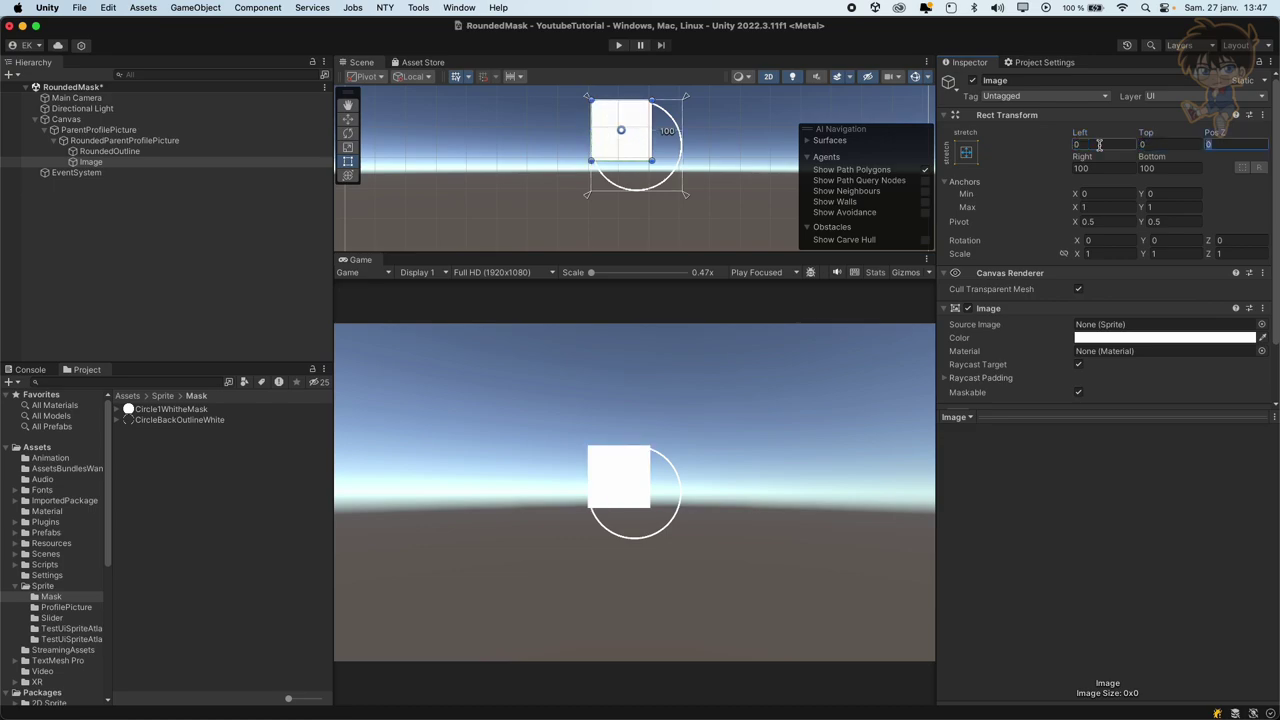
key("Tab")
type("0")
key("Tab")
type("0")
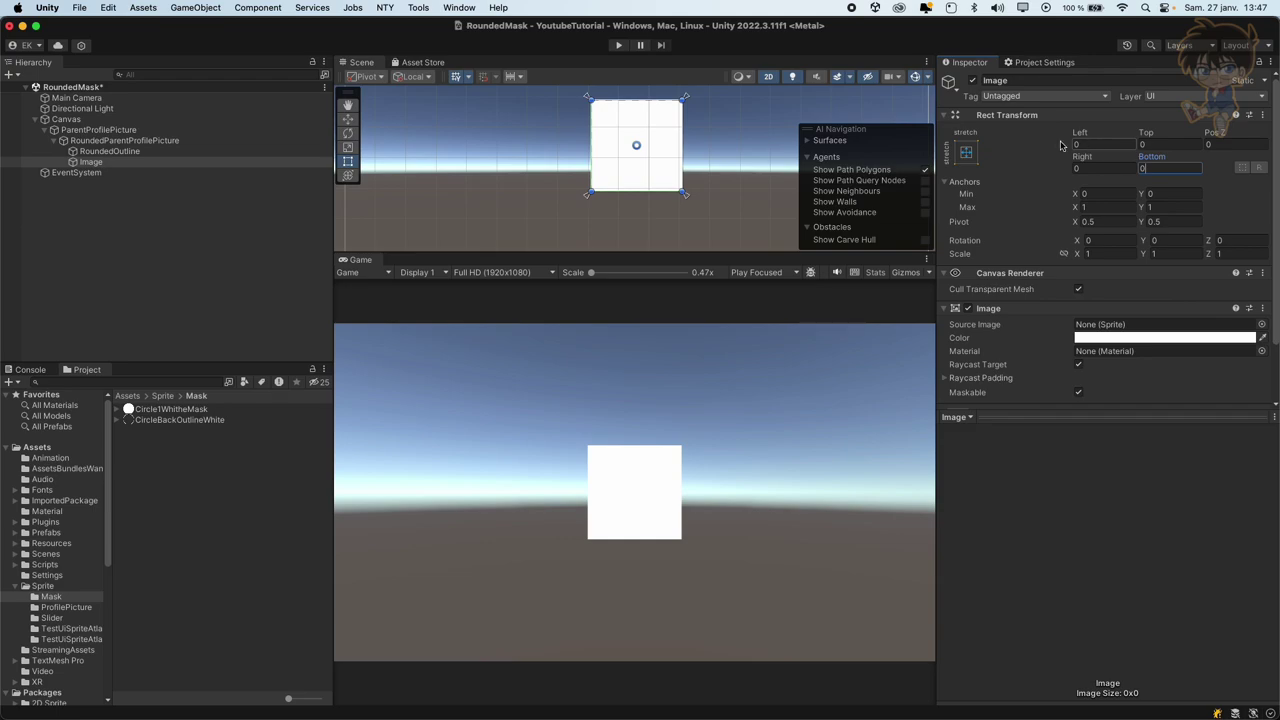
left_click(118, 163)
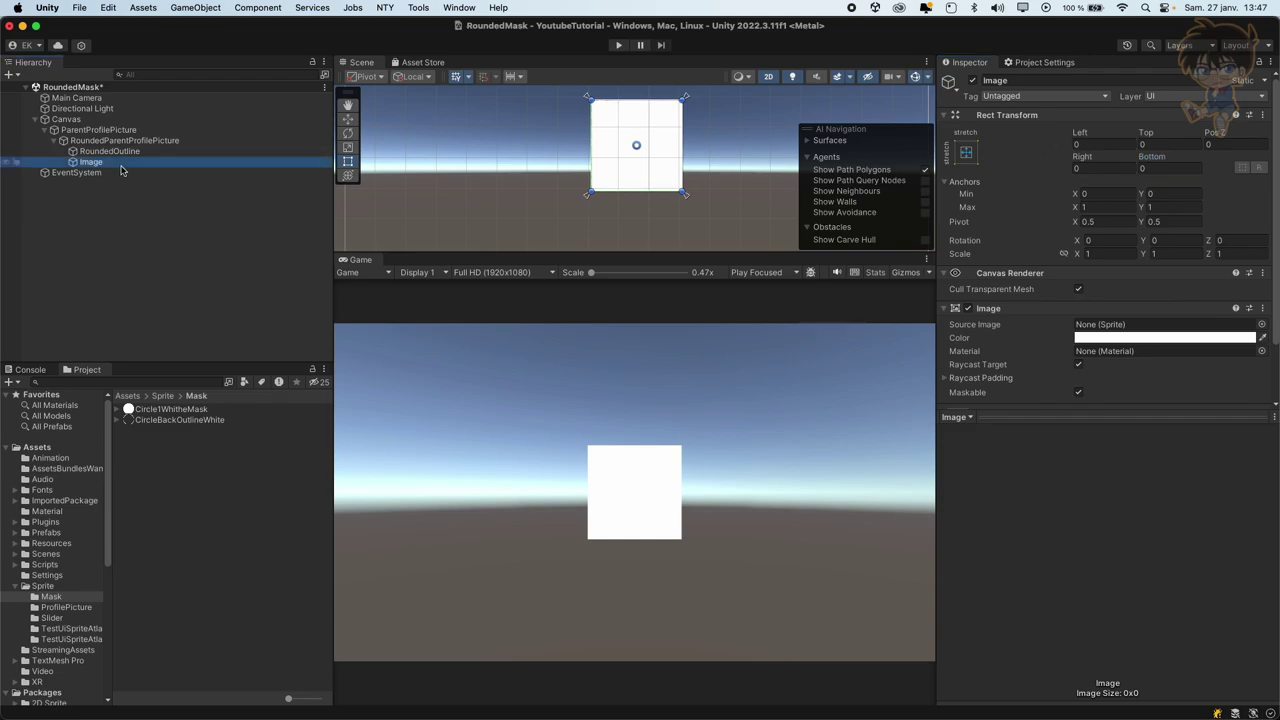
left_click(121, 165)
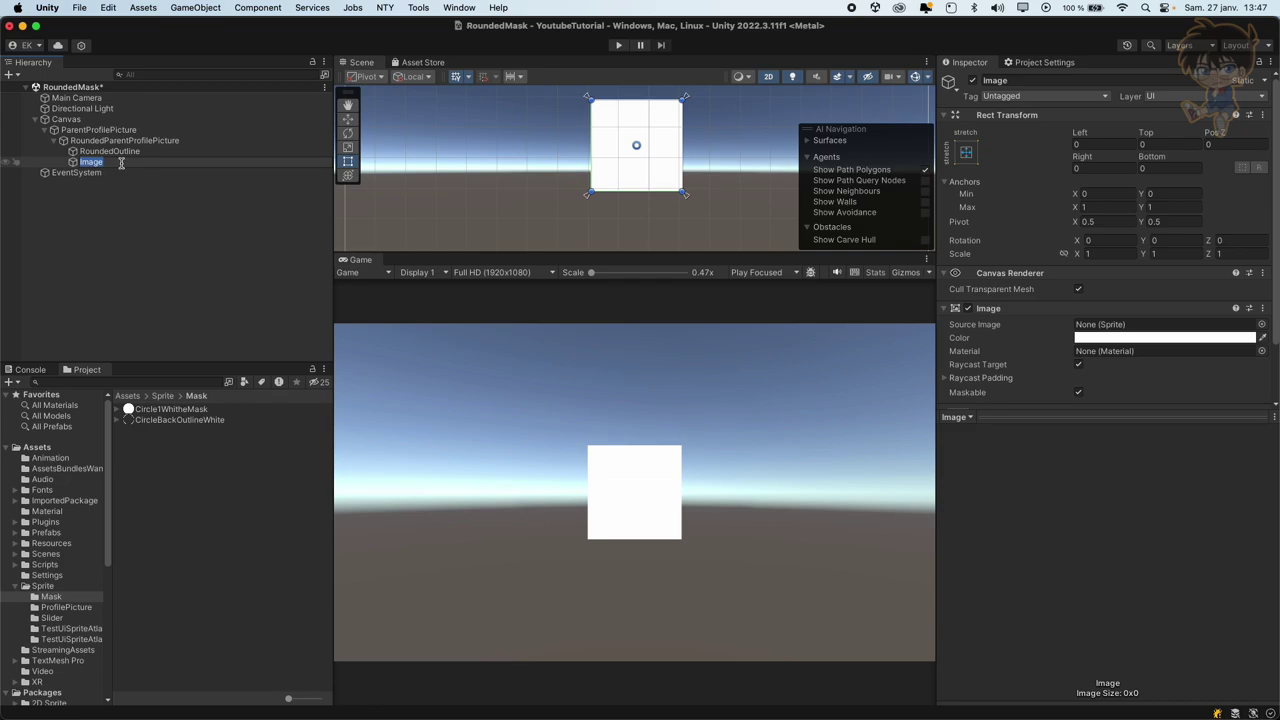
- Name the Image RoundedInsideProfilePicture and set its Source Image to the Circle1WhitheMask sprite
type("Ci")
key("Return")
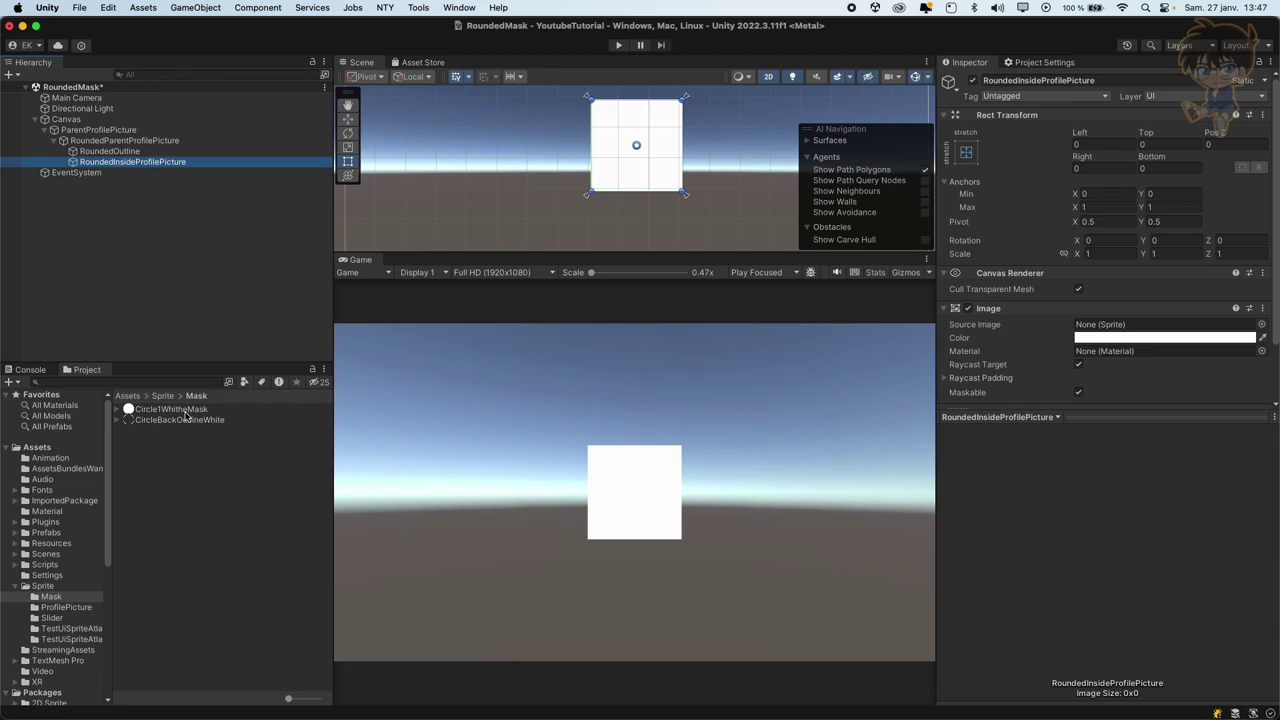
left_click(185, 410)
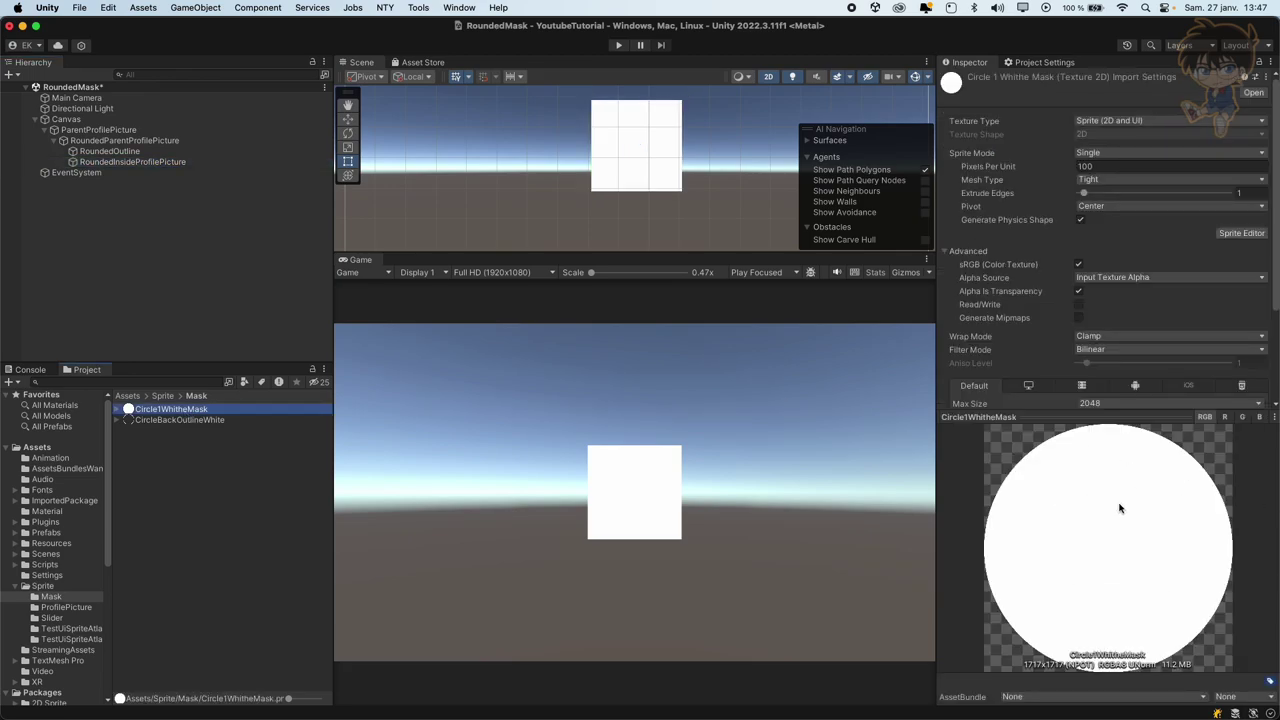
left_click(171, 164)
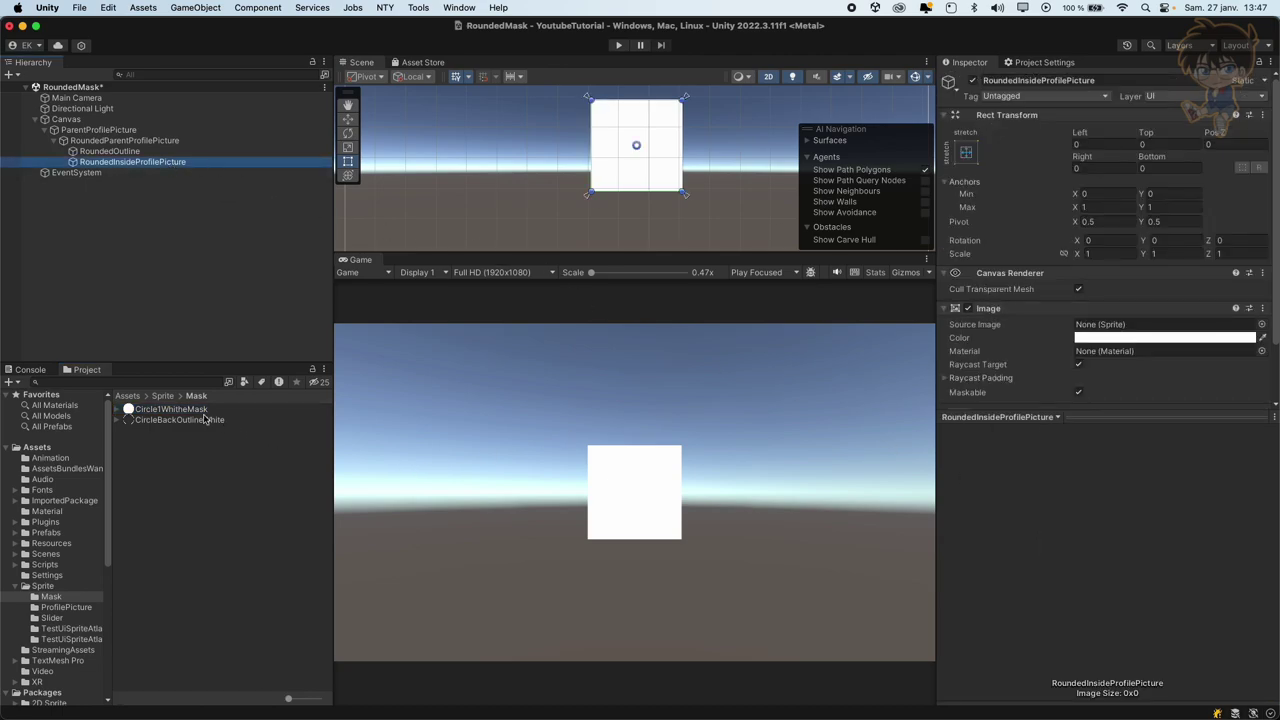
left_click_drag(186, 411, 1129, 328)
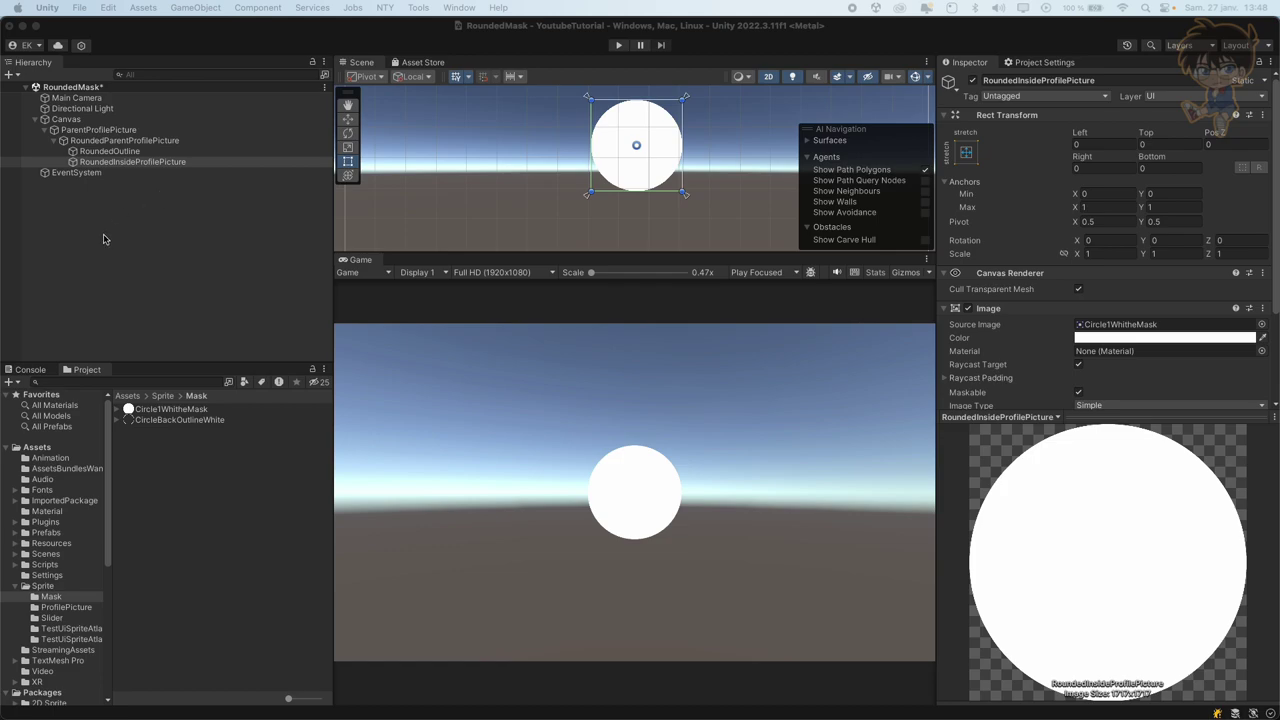
- Add a UI Image named ProfilePicture inside RoundedInsideProfilePicture
left_click(186, 202)
left_click(148, 163)
right_click(148, 163)
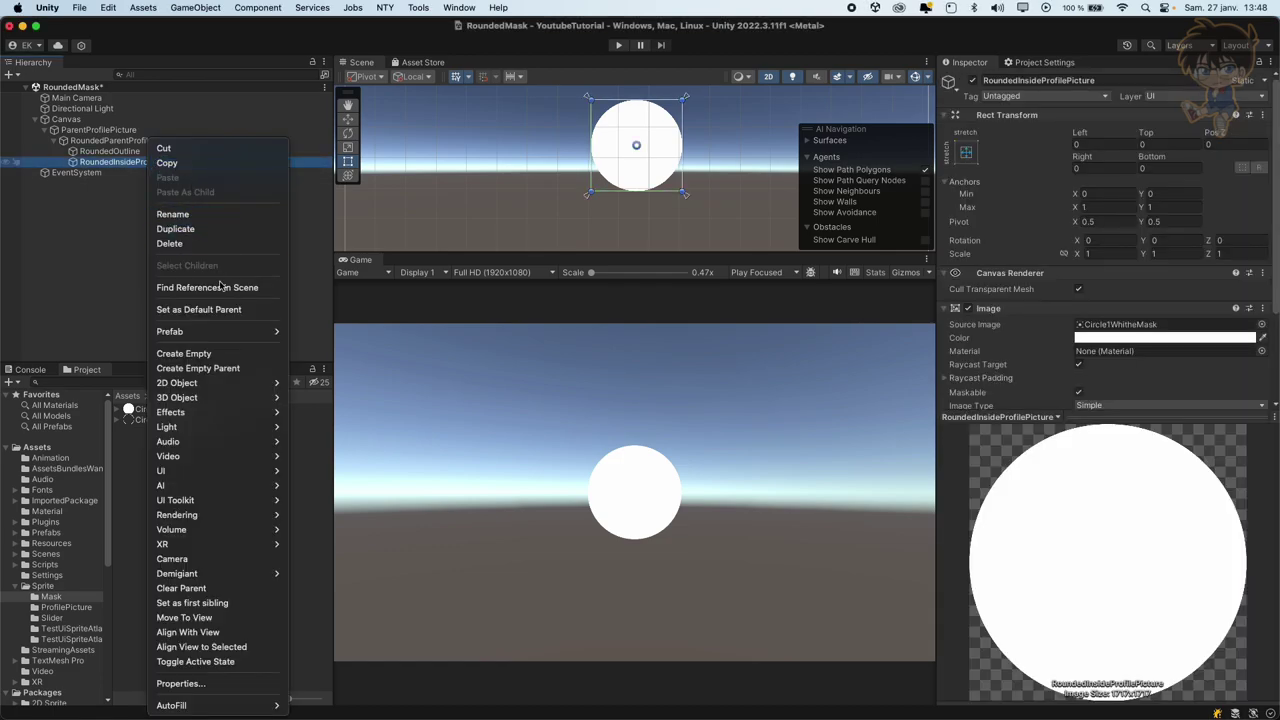
mouse_move(211, 472)
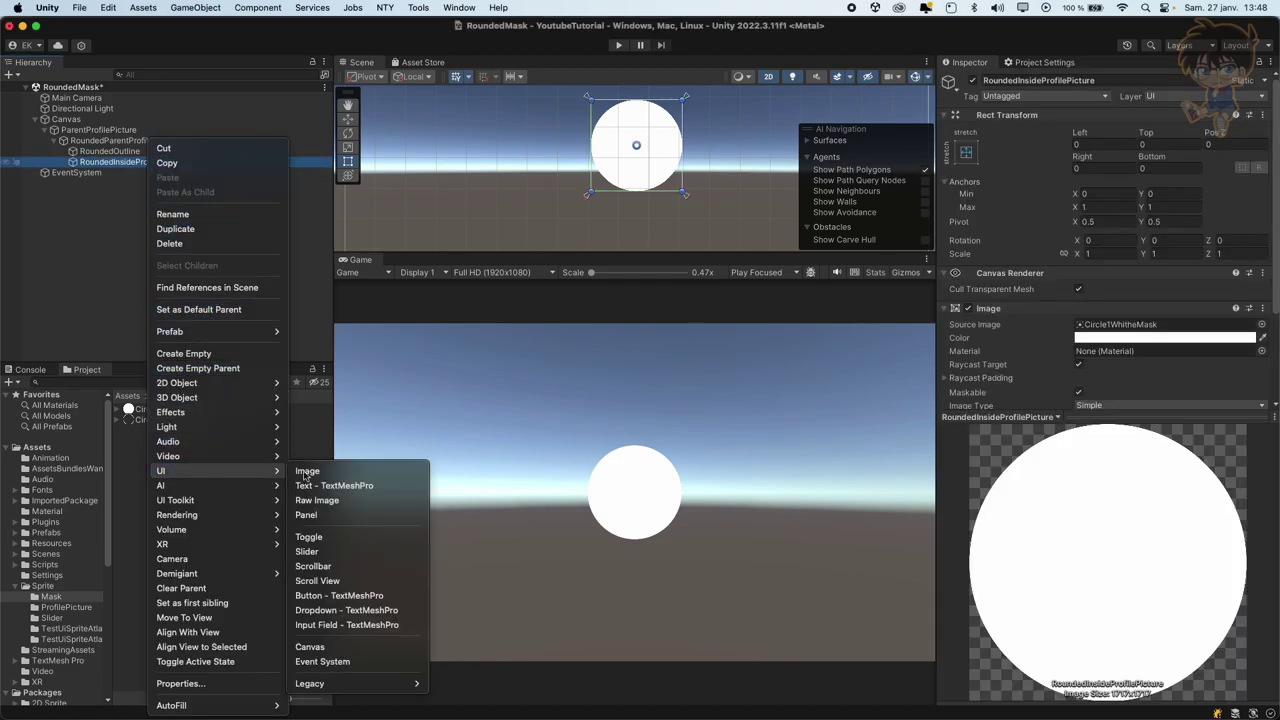
left_click(312, 475)
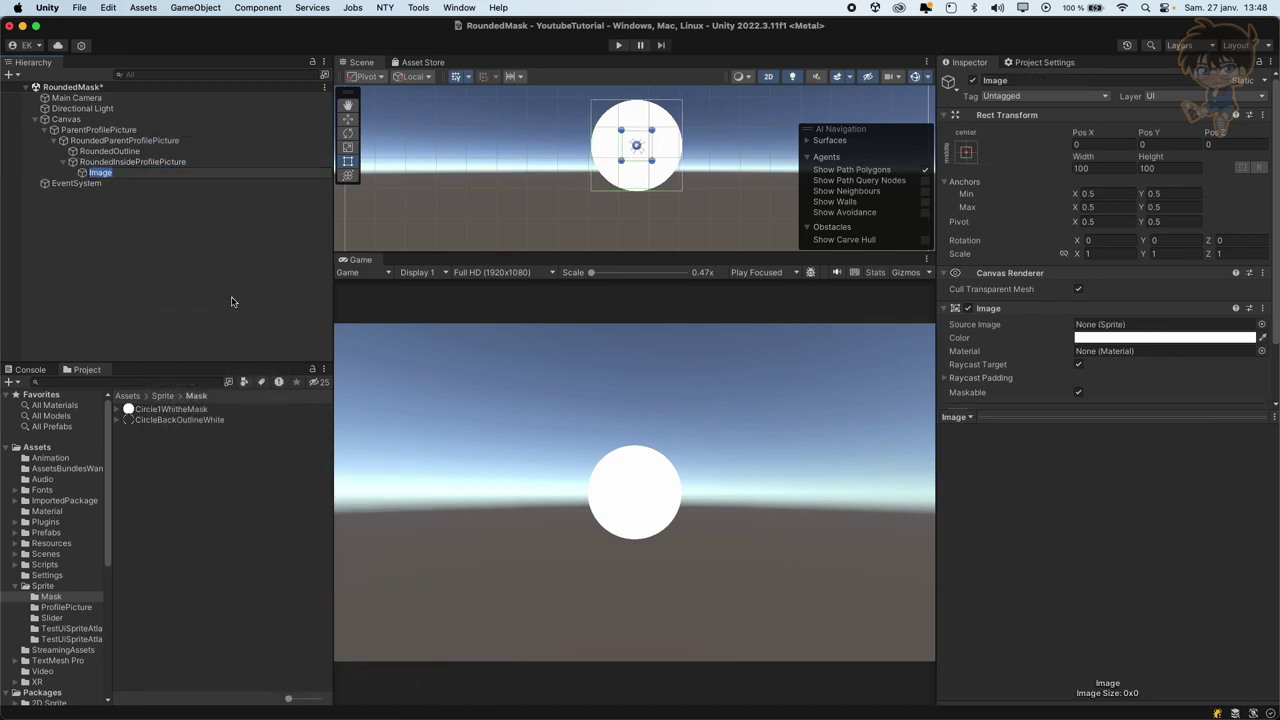
type("Profil")
type("ePictur")
key("Return")
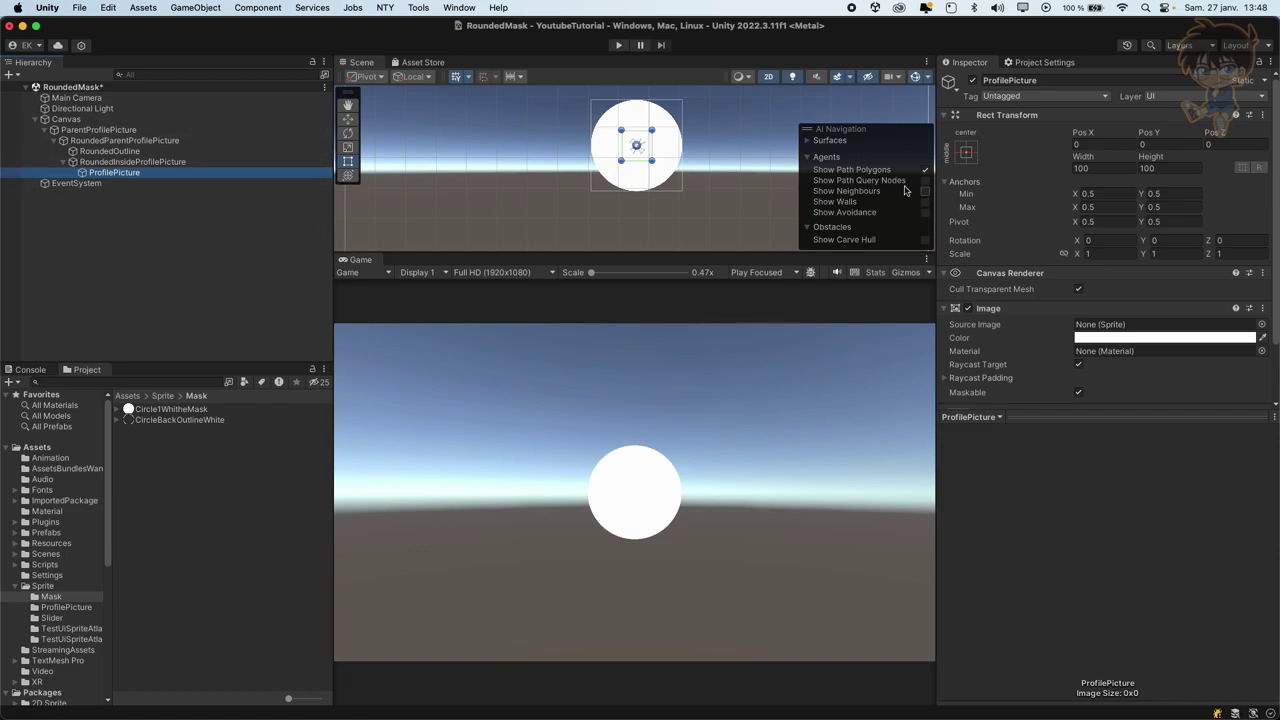
- Give ProfilePicture stretch-stretch anchors with all four offsets at 0
left_click(975, 157)
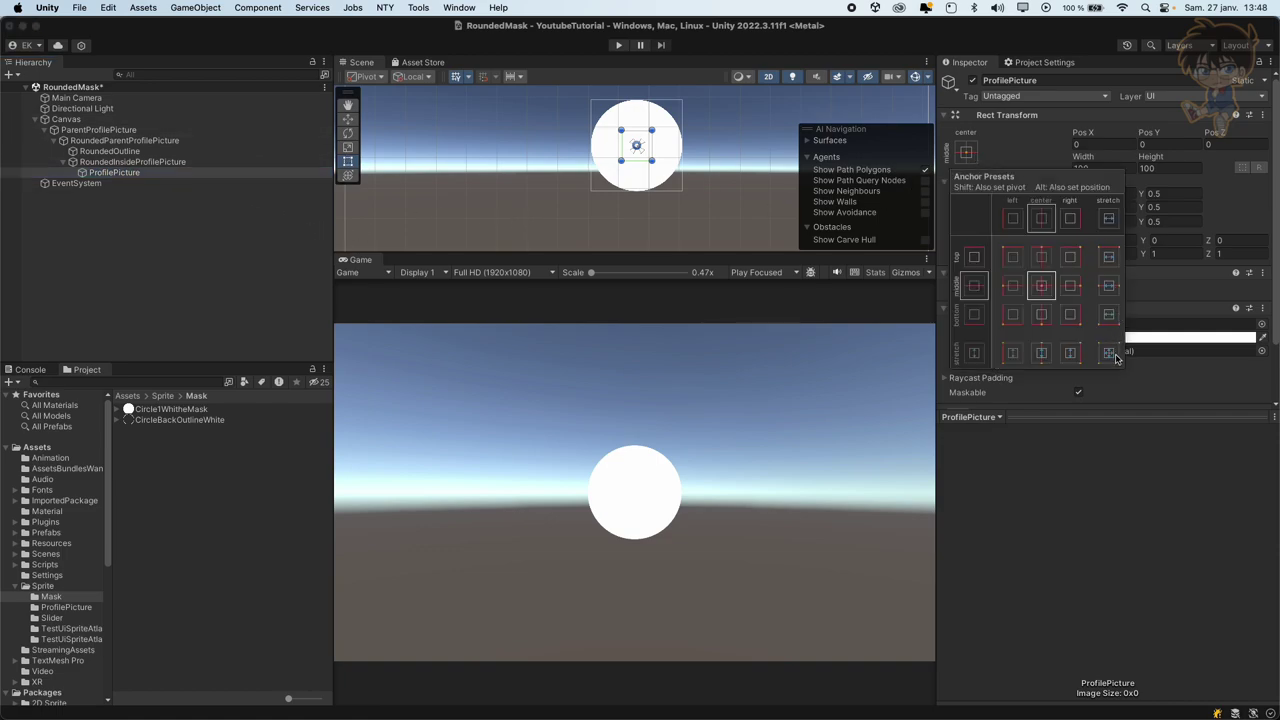
left_click(1105, 352)
left_click(1113, 142)
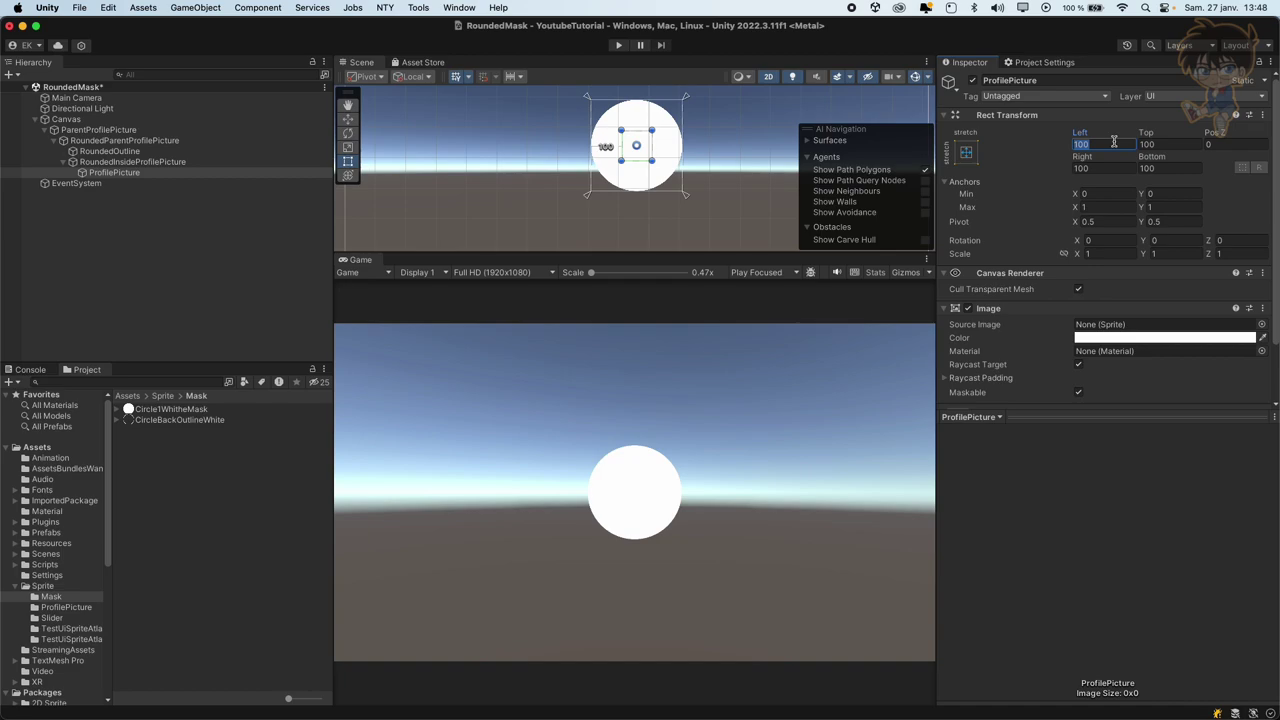
type("0")
key("Tab")
type("0")
key("Tab")
key("Tab")
type("0")
key("Tab")
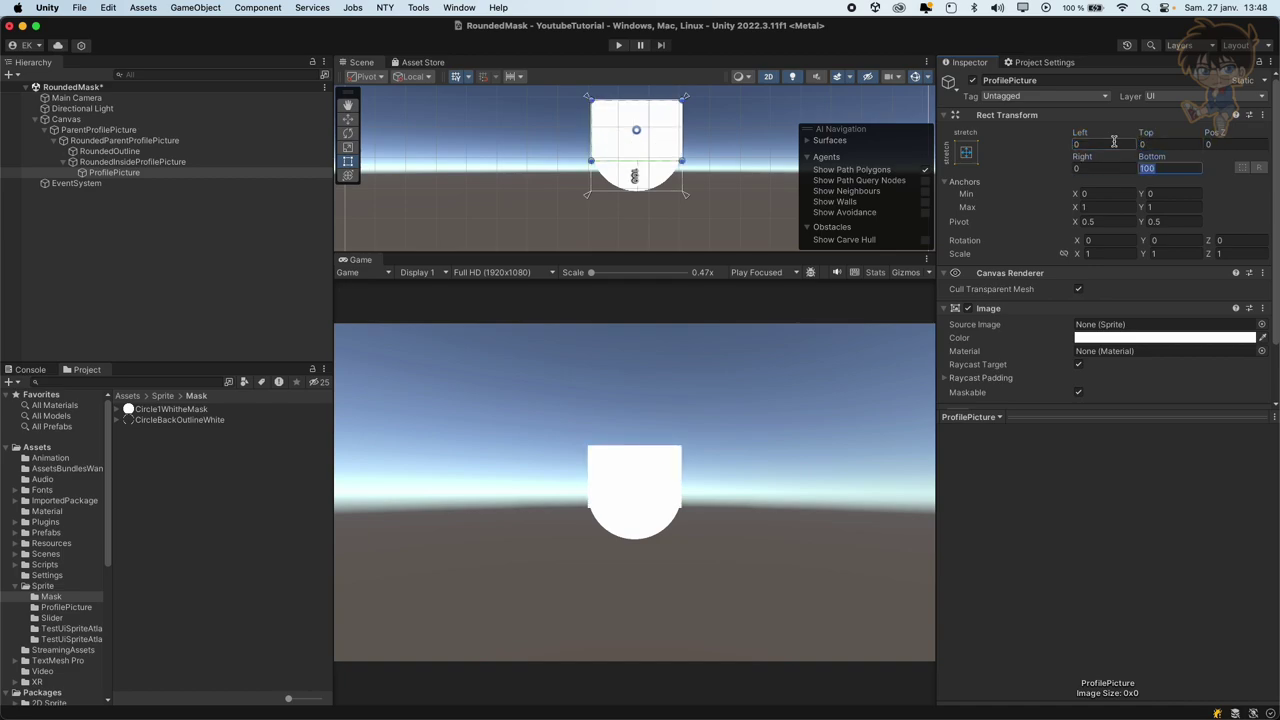
type("0")
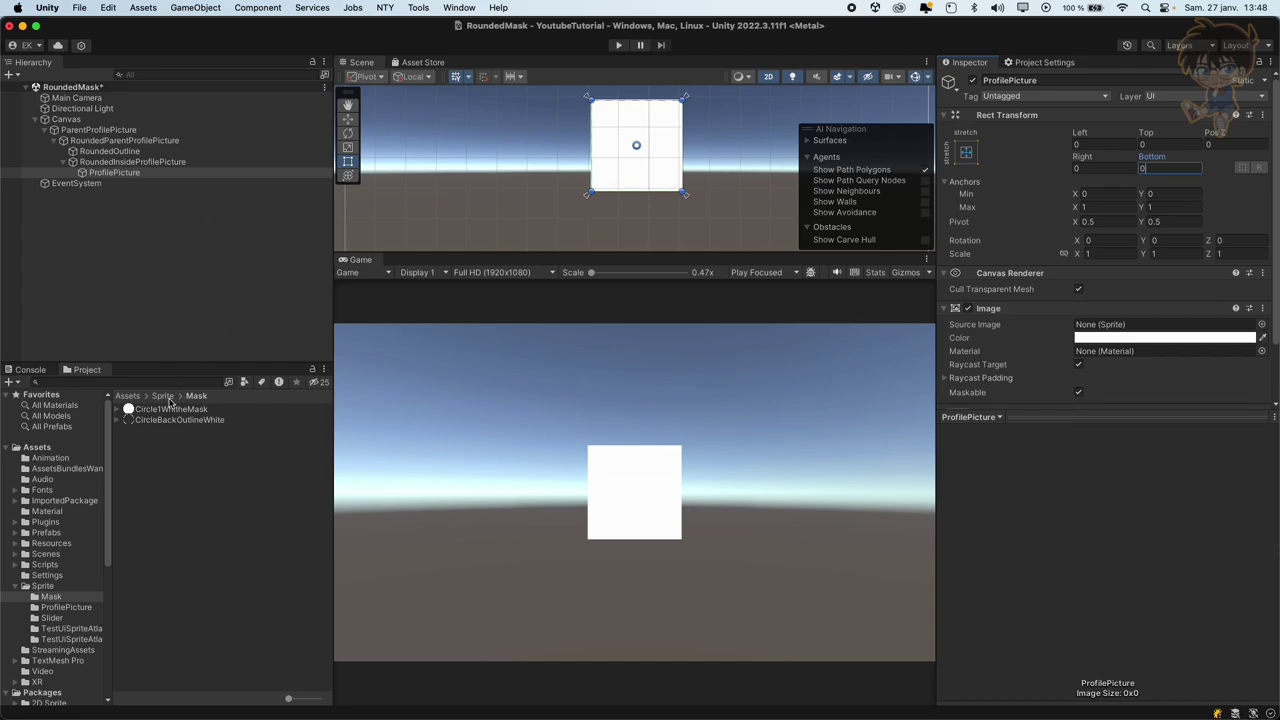
- Set the ProfilePicture image's Source Image to the character sprite from the ProfilePicture folder
left_click(163, 397)
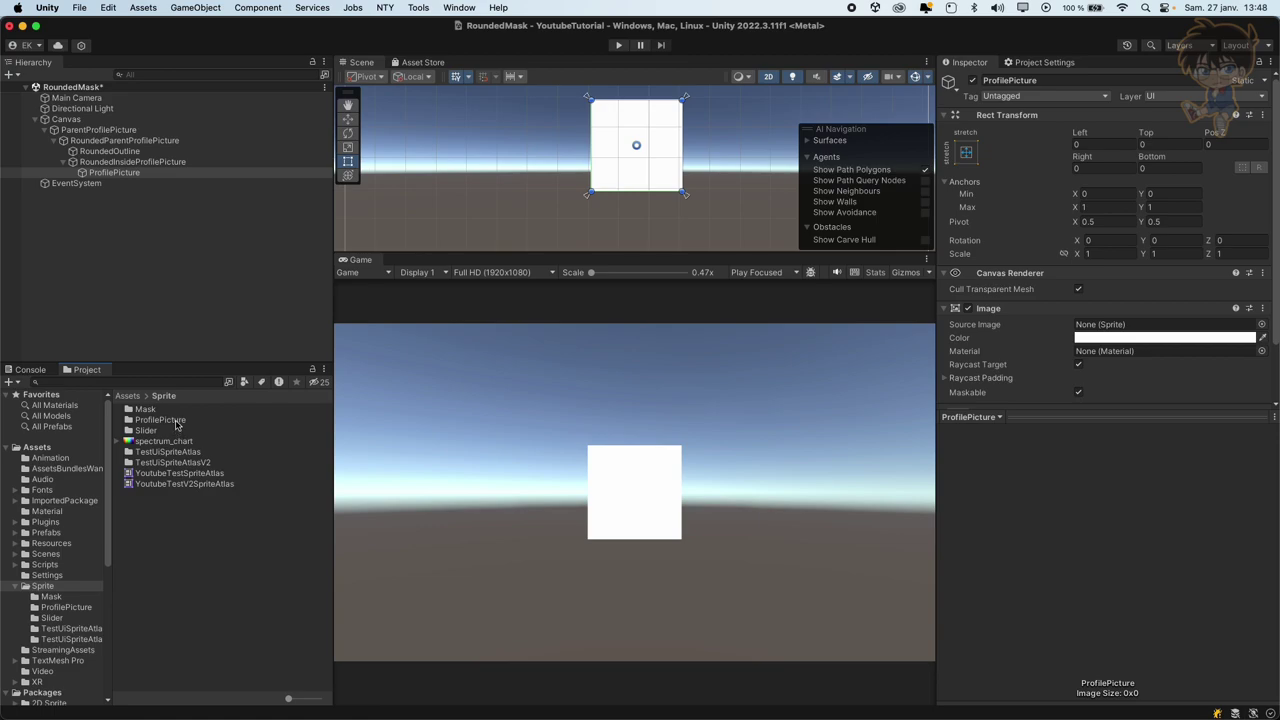
double_click(176, 424)
left_click(160, 410)
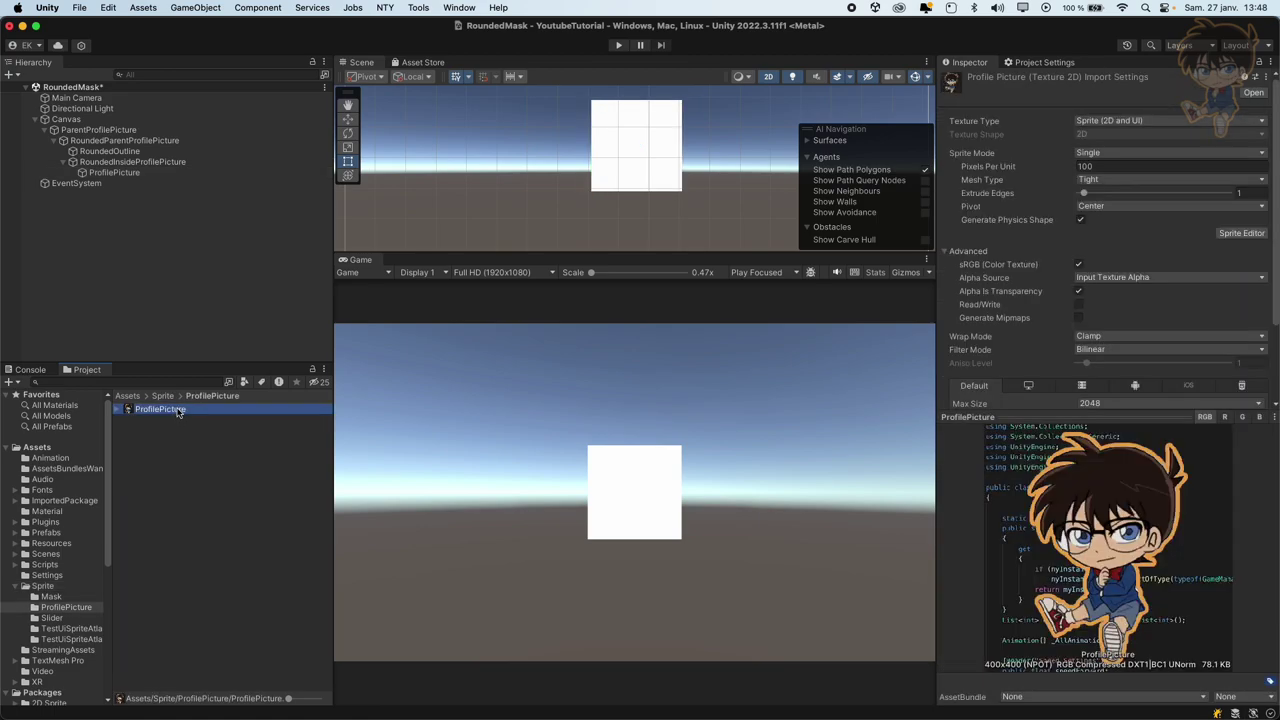
left_click(118, 173)
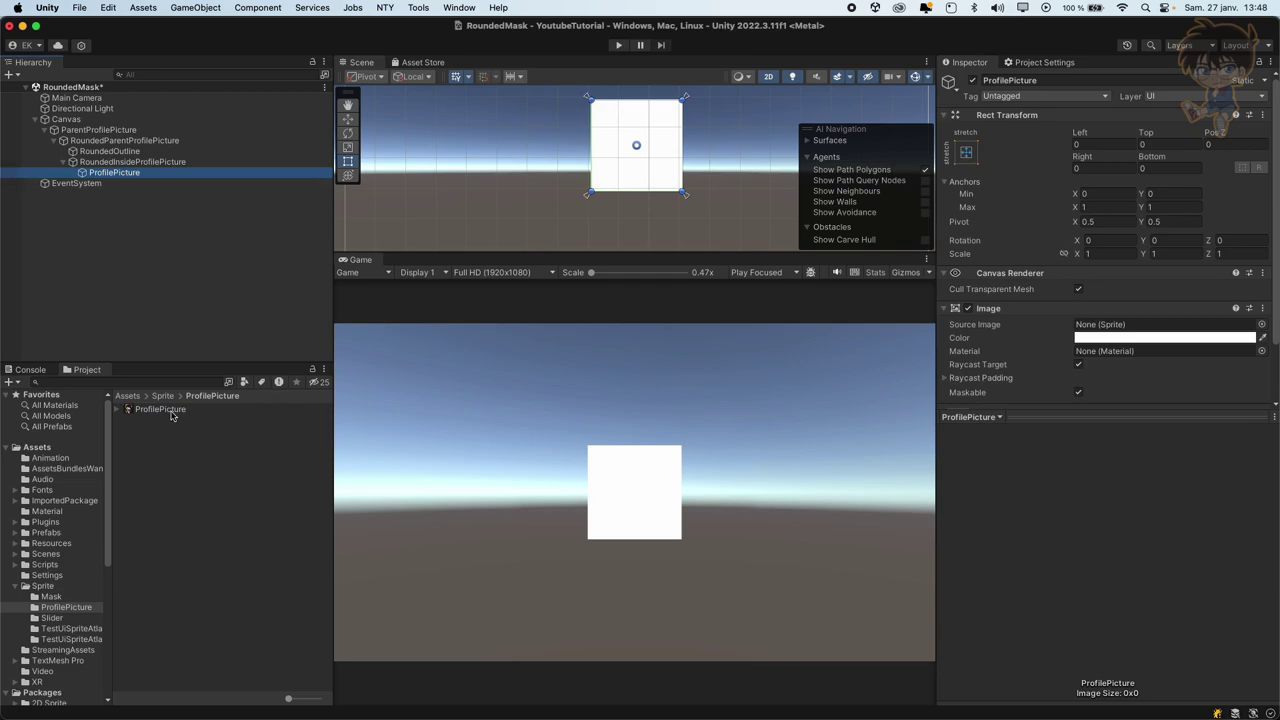
mouse_move(176, 414)
left_mouse_down()
mouse_move(1046, 364)
mouse_move(1106, 326)
left_mouse_up()
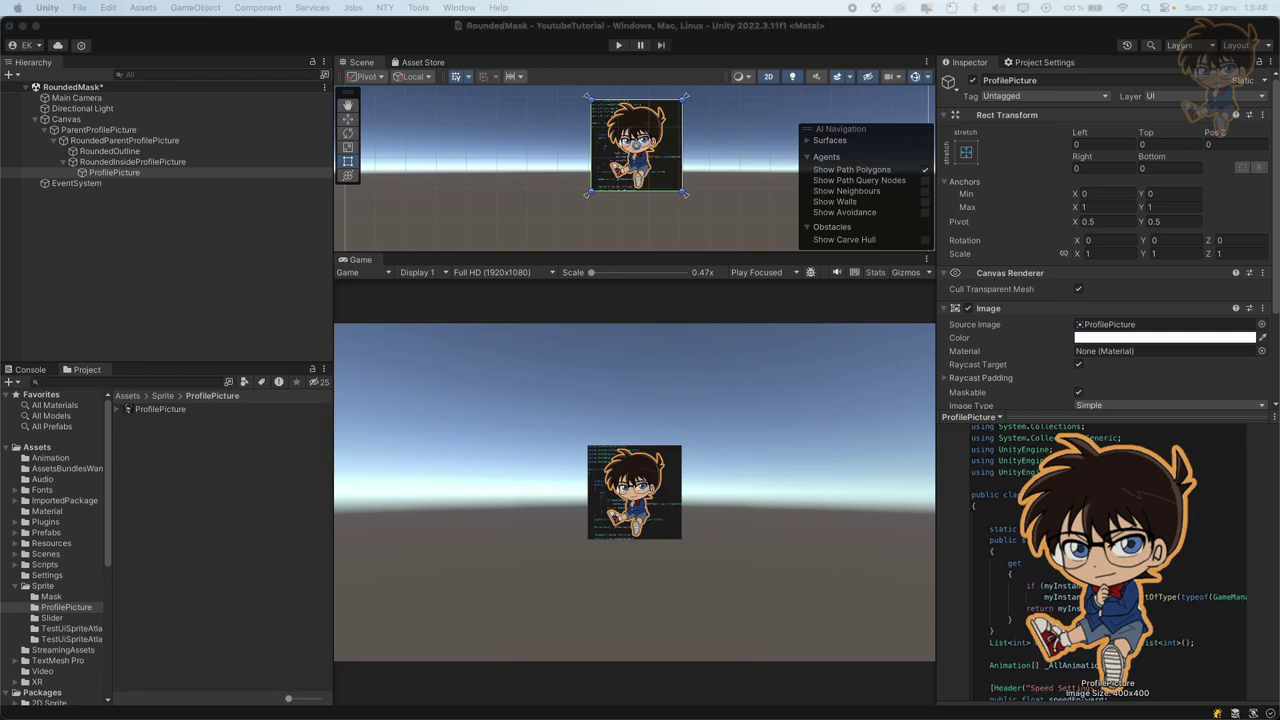
- Add a Mask component (searched as 'mask') to RoundedInsideProfilePicture to clip the picture to a circle
left_click(140, 163)
scroll(1180, 270, "down", 3)
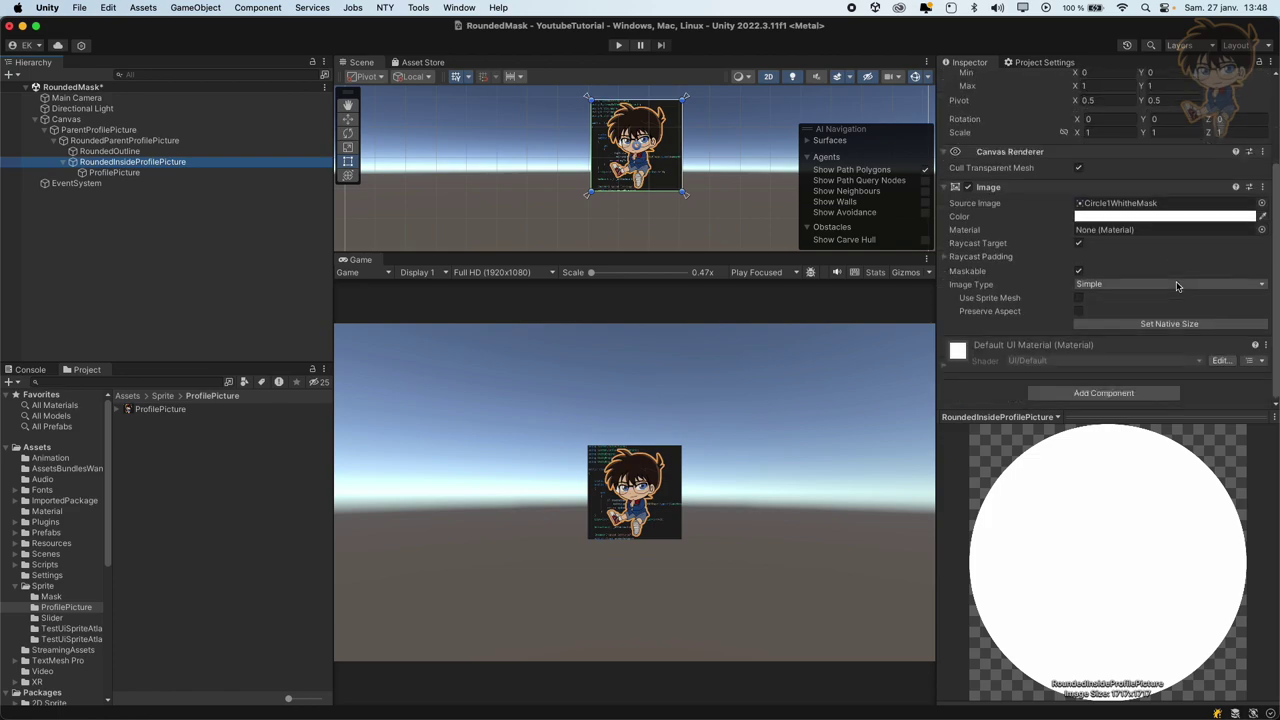
left_click(1098, 393)
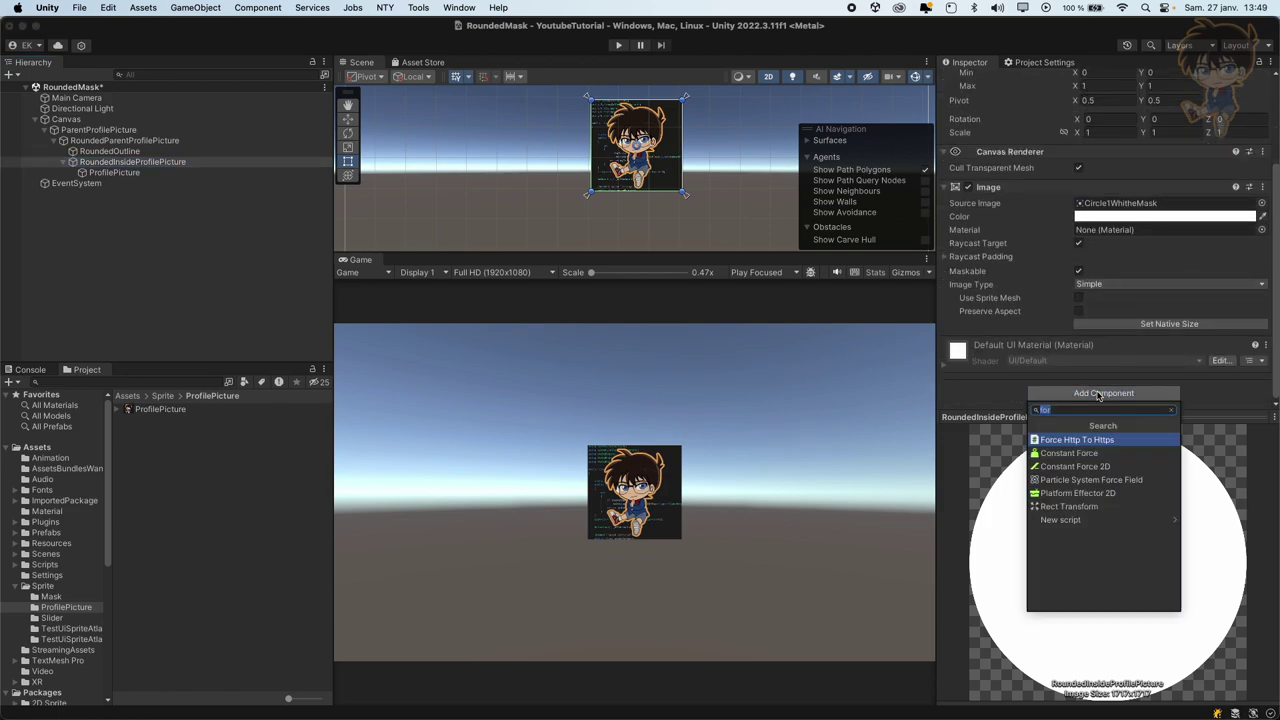
type("mask")
key("Return")
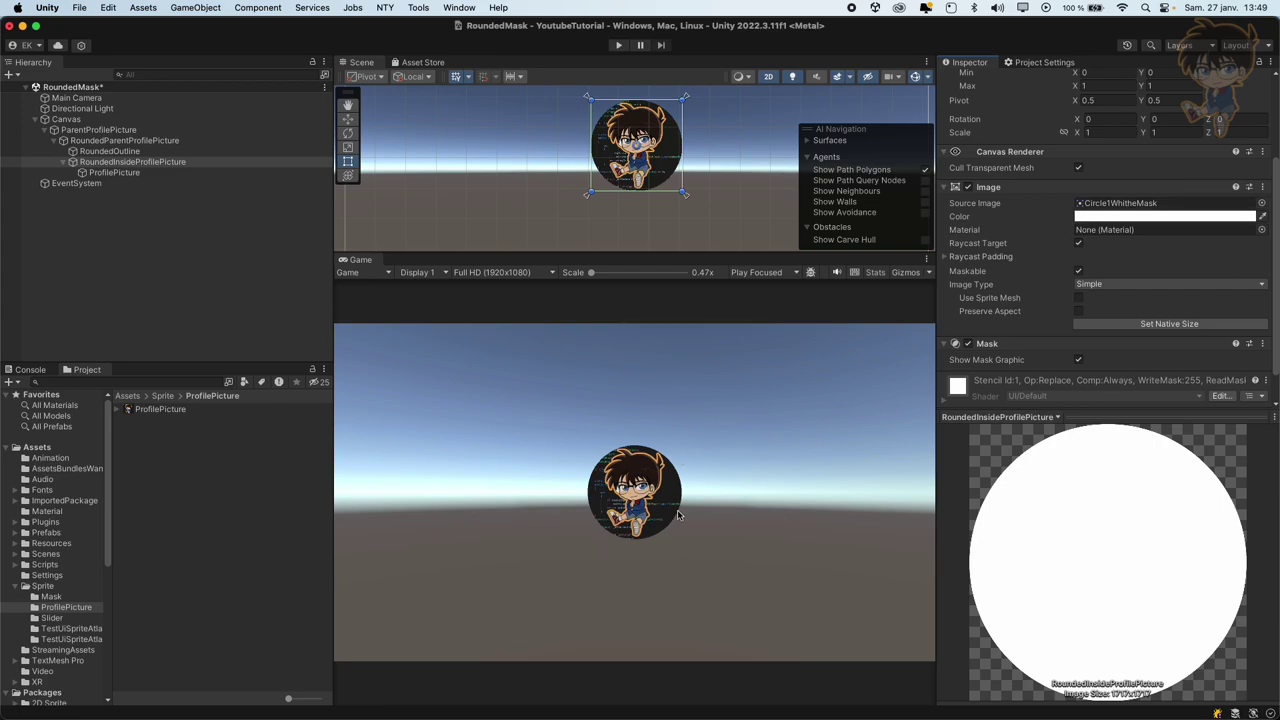
left_click(110, 152)
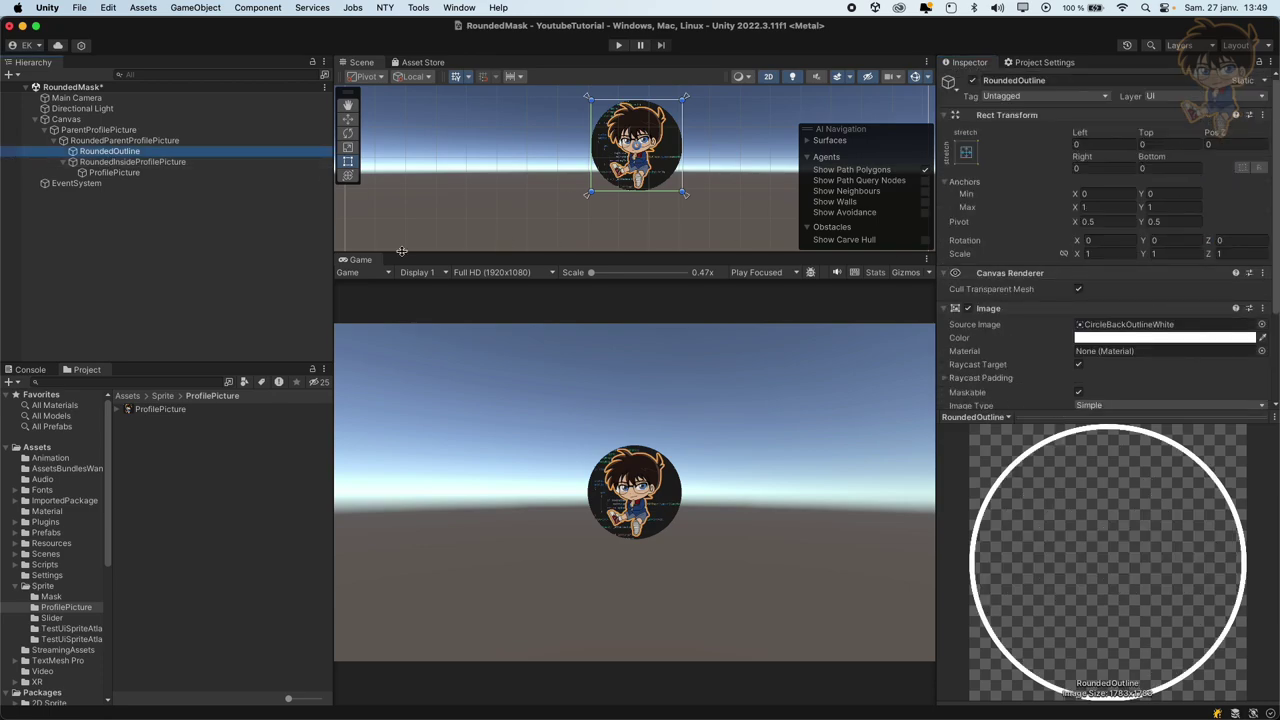
- Set RoundedInsideProfilePicture's Rect Transform Left, Top, Right and Bottom offsets to 3
left_click(124, 164)
left_click(1100, 145)
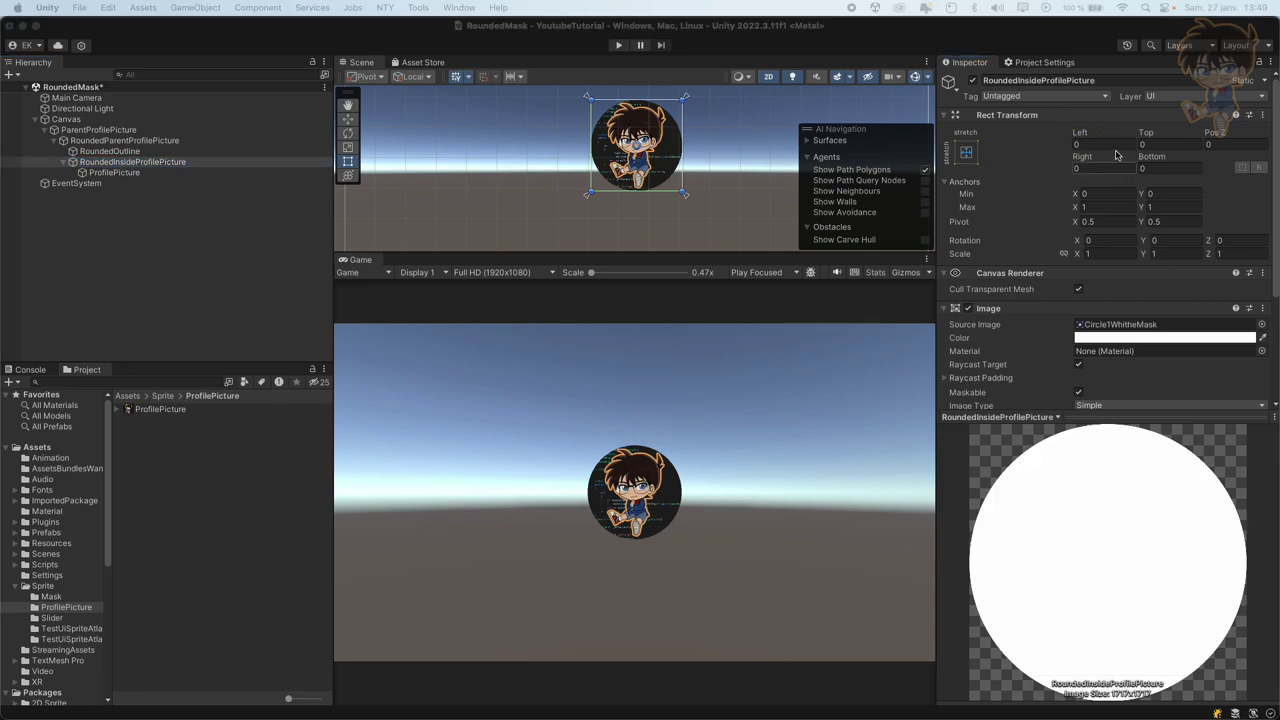
left_click(1101, 145)
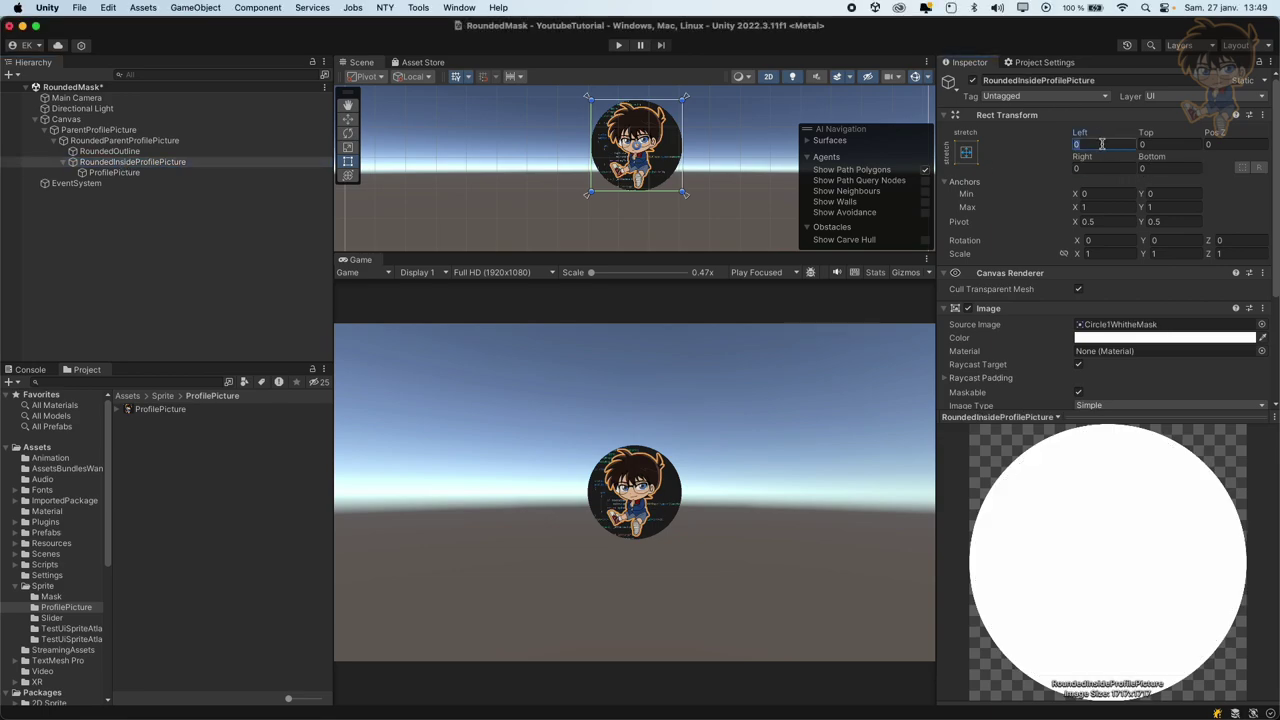
type("3")
key("Tab")
type("3")
key("Tab")
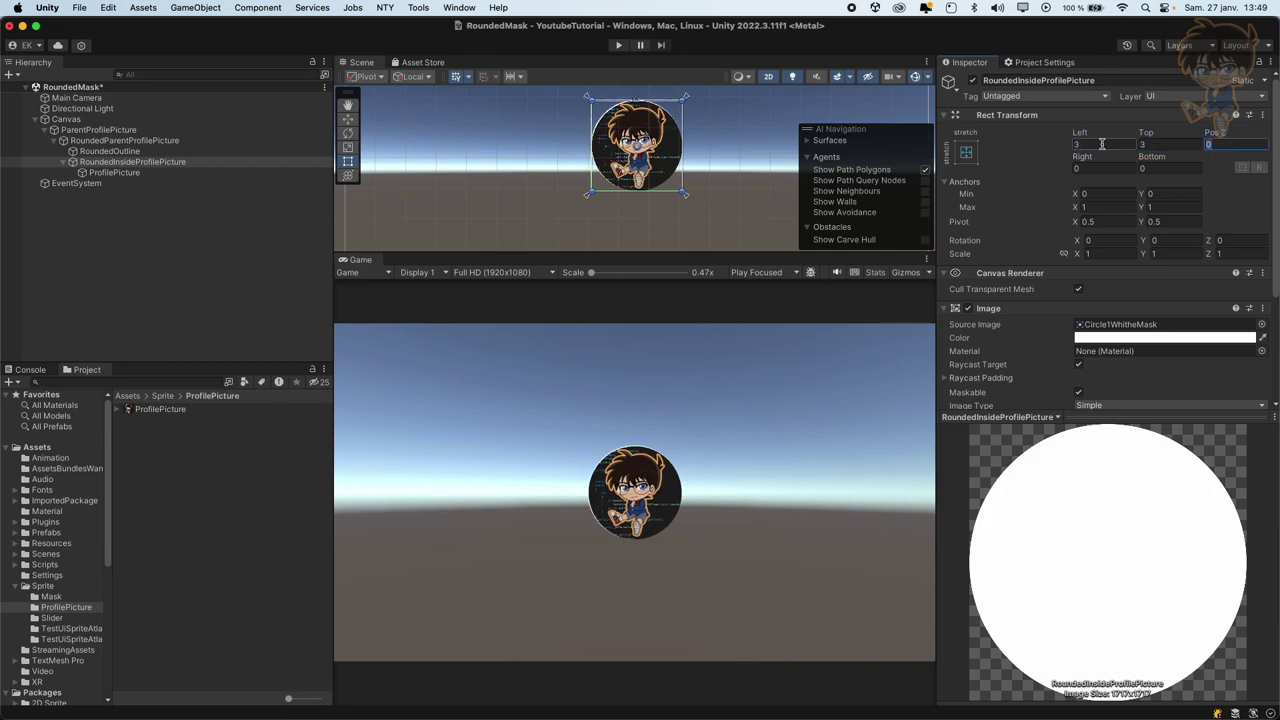
key("Tab")
type("3")
key("Tab")
type("3")
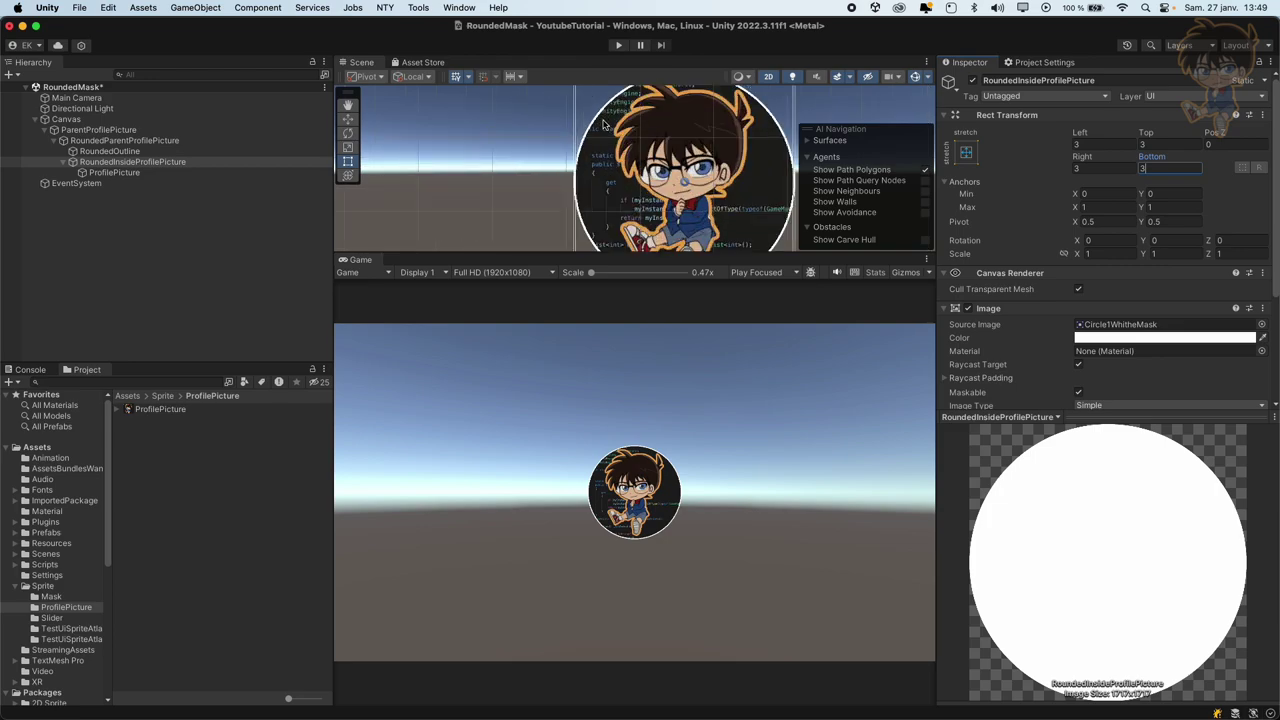
scroll(608, 122, "up", 3)
- Change the RoundedOutline Image colour from white to yellow-green (DCFF00)
left_click(157, 152)
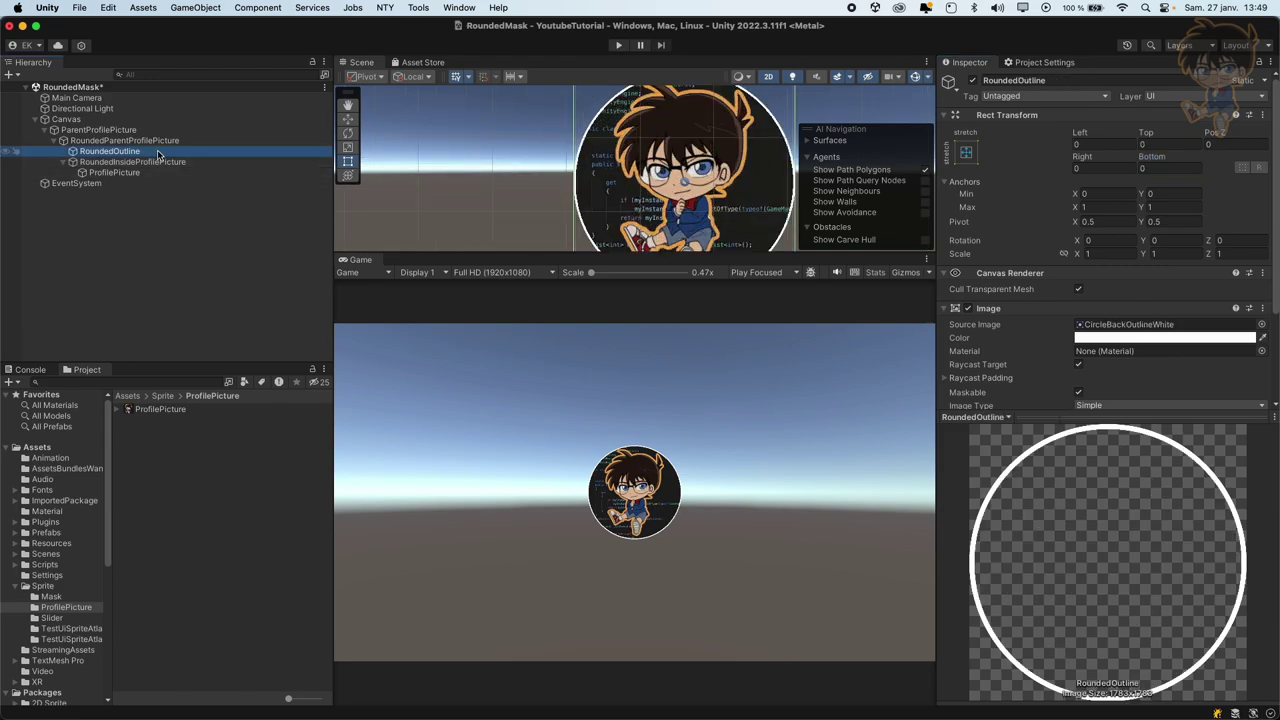
left_click(63, 162)
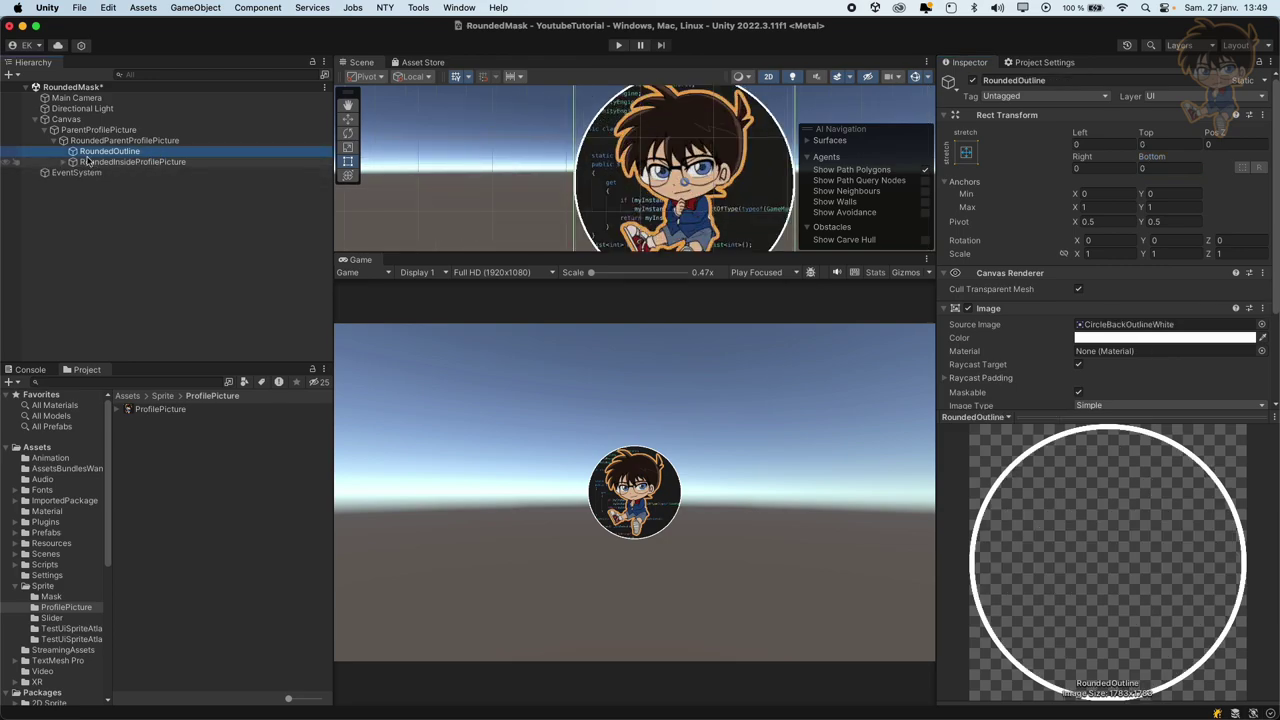
left_click(1165, 337)
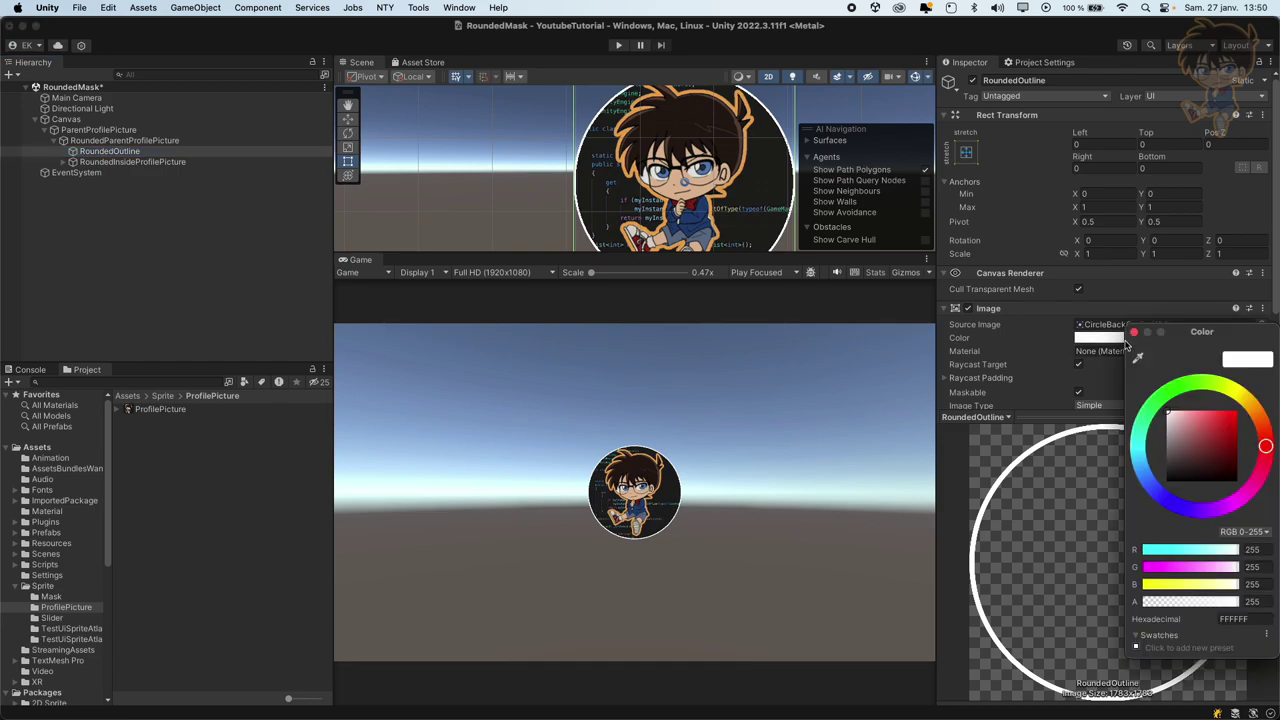
left_click_drag(1200, 446, 1253, 400)
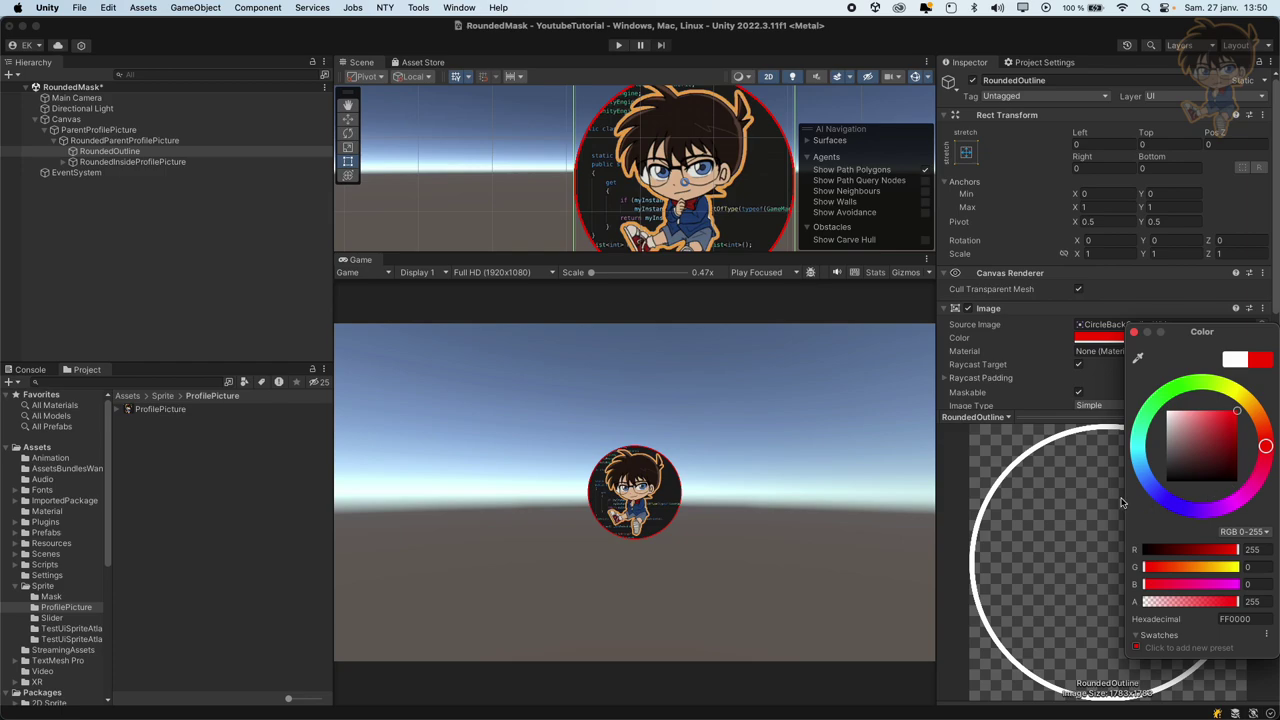
mouse_move(1266, 442)
left_mouse_down()
mouse_move(1205, 515)
mouse_move(1150, 412)
mouse_move(1134, 471)
mouse_move(1240, 484)
mouse_move(1272, 396)
mouse_move(1228, 388)
left_mouse_up()
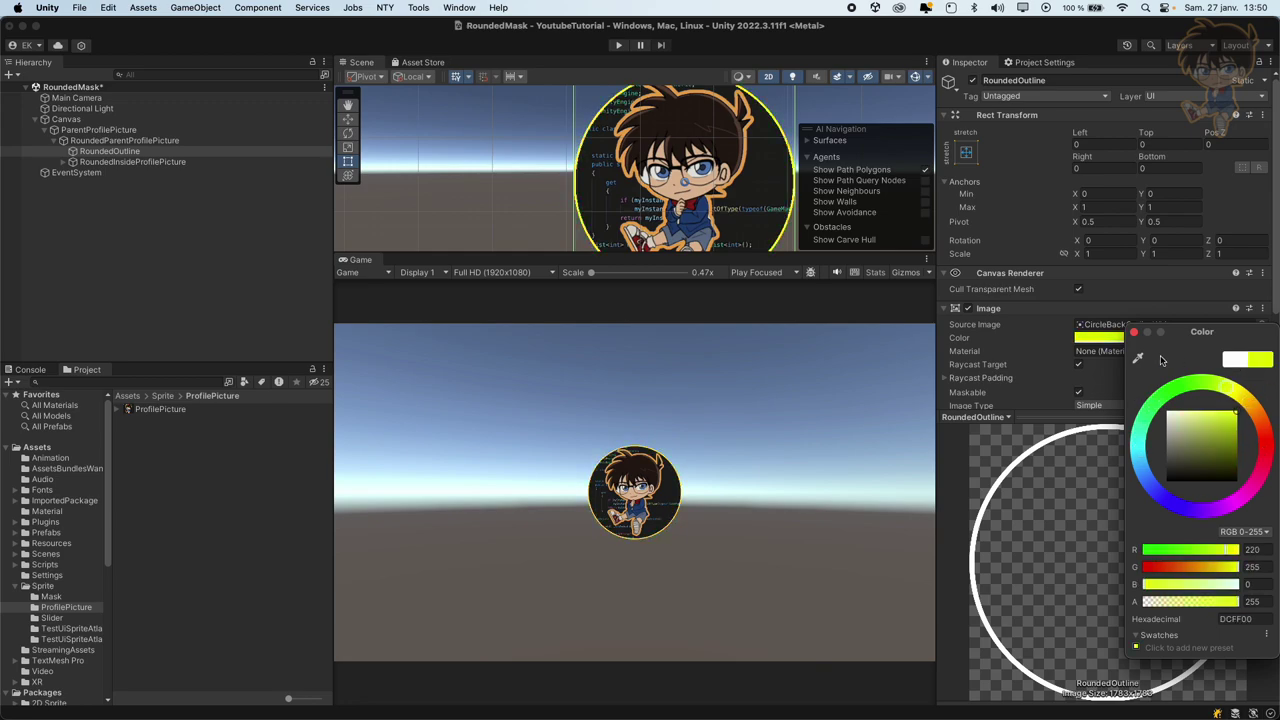
left_click(181, 250)
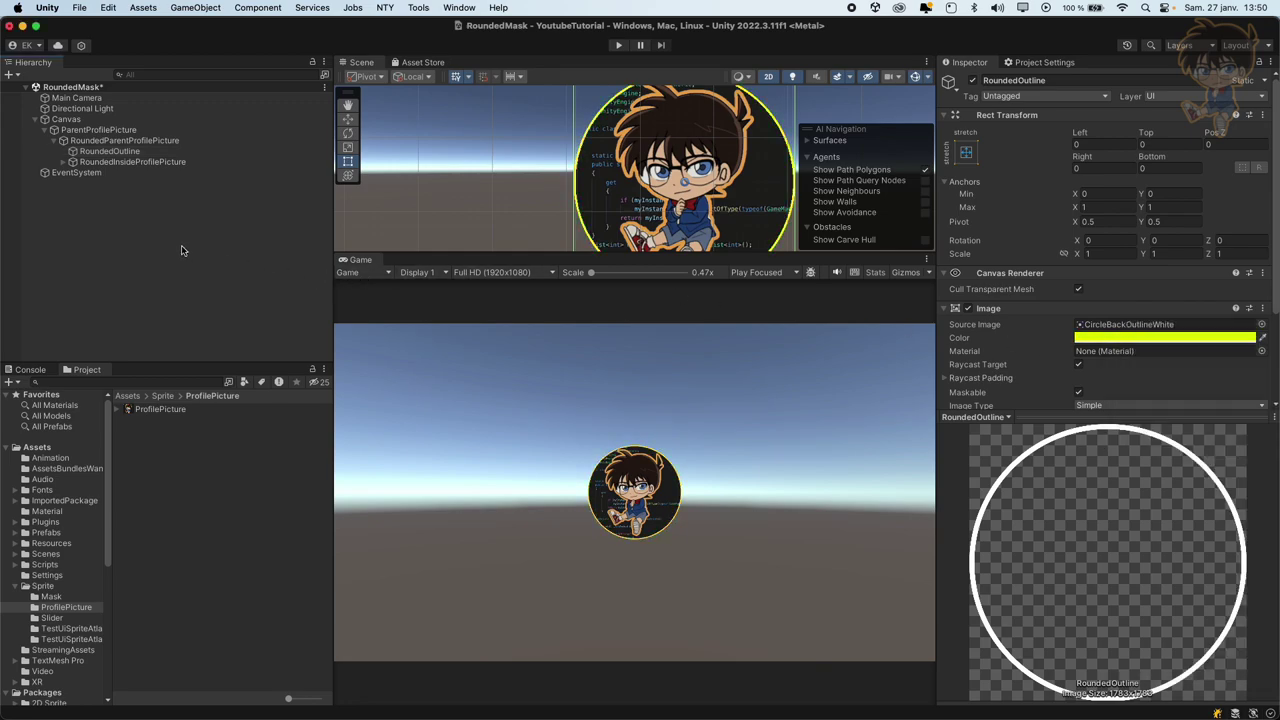
- Set ParentProfilePicture's width and height to 400, then re-enter its height value
left_click(128, 133)
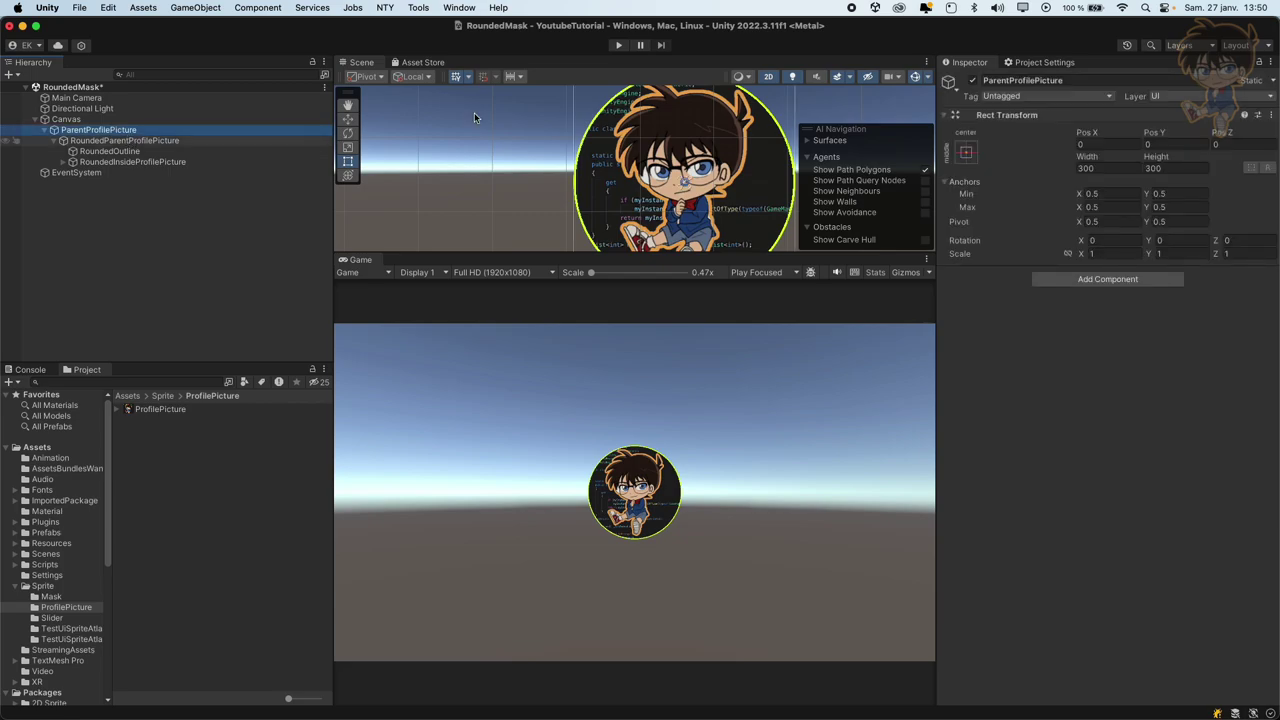
left_click(1104, 167)
type("4")
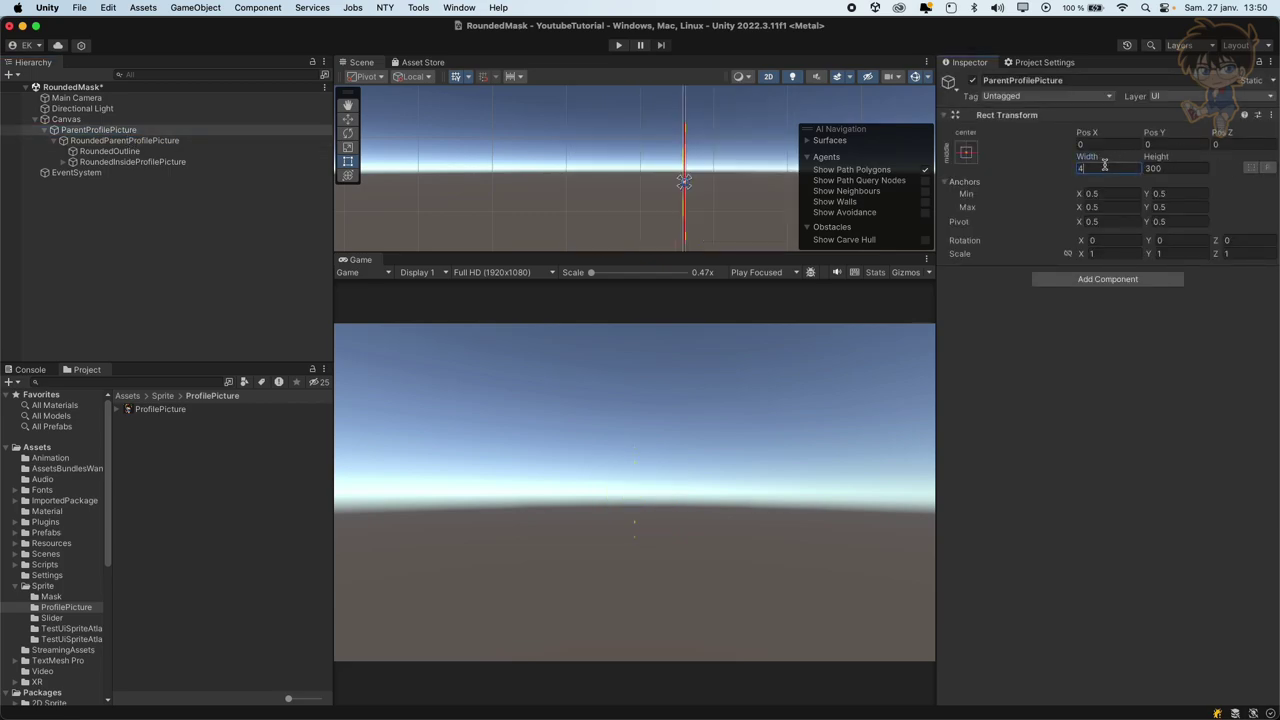
type("00")
key("Tab")
type("4")
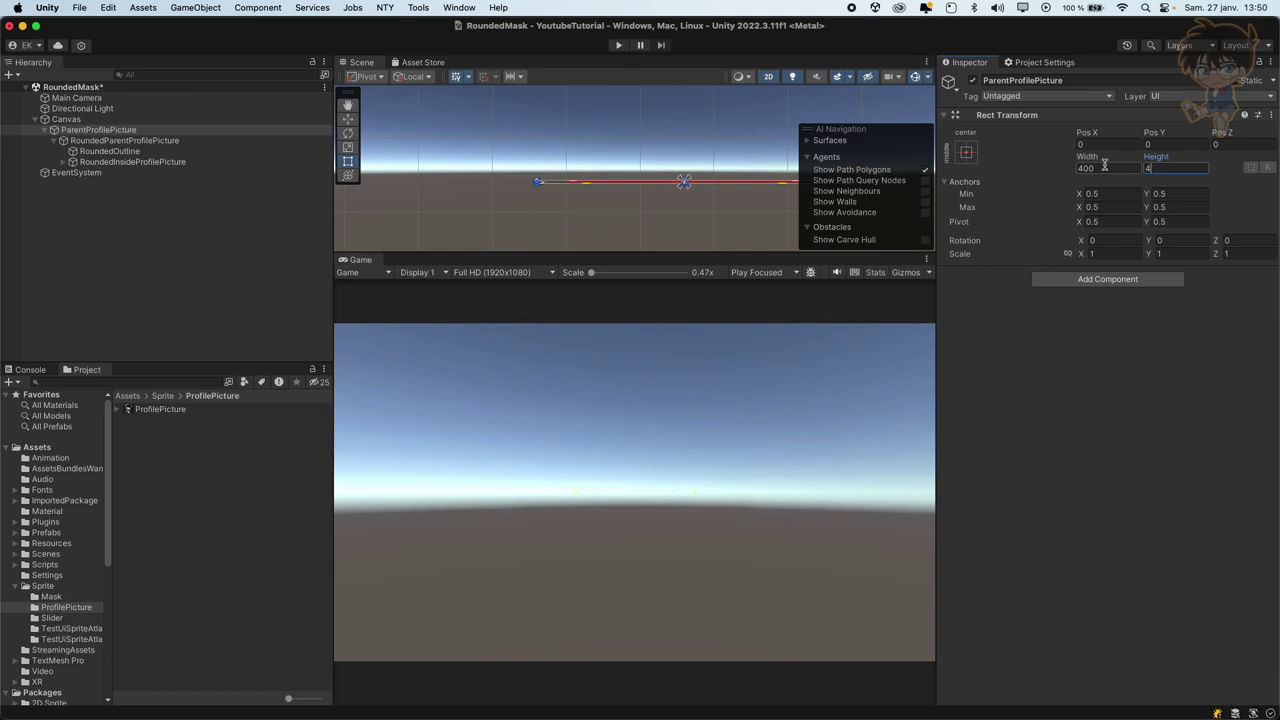
type("00")
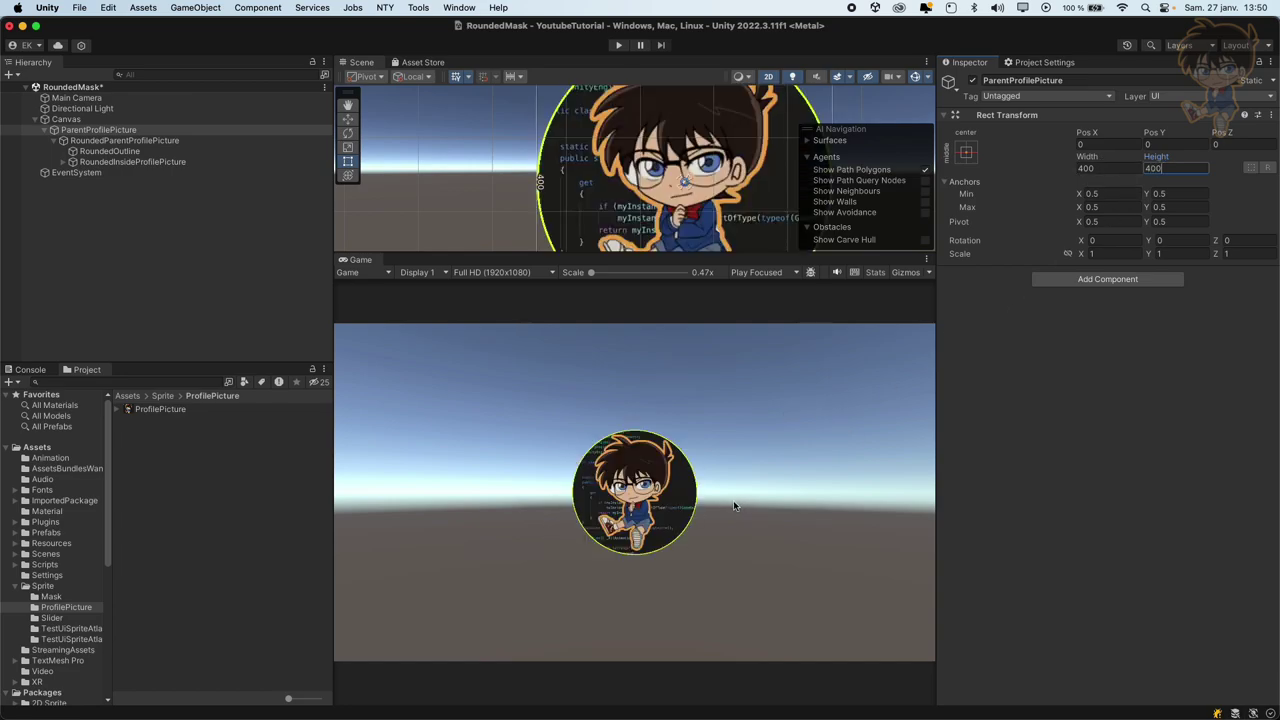
left_click(1088, 428)
scroll(705, 160, "down", 3)
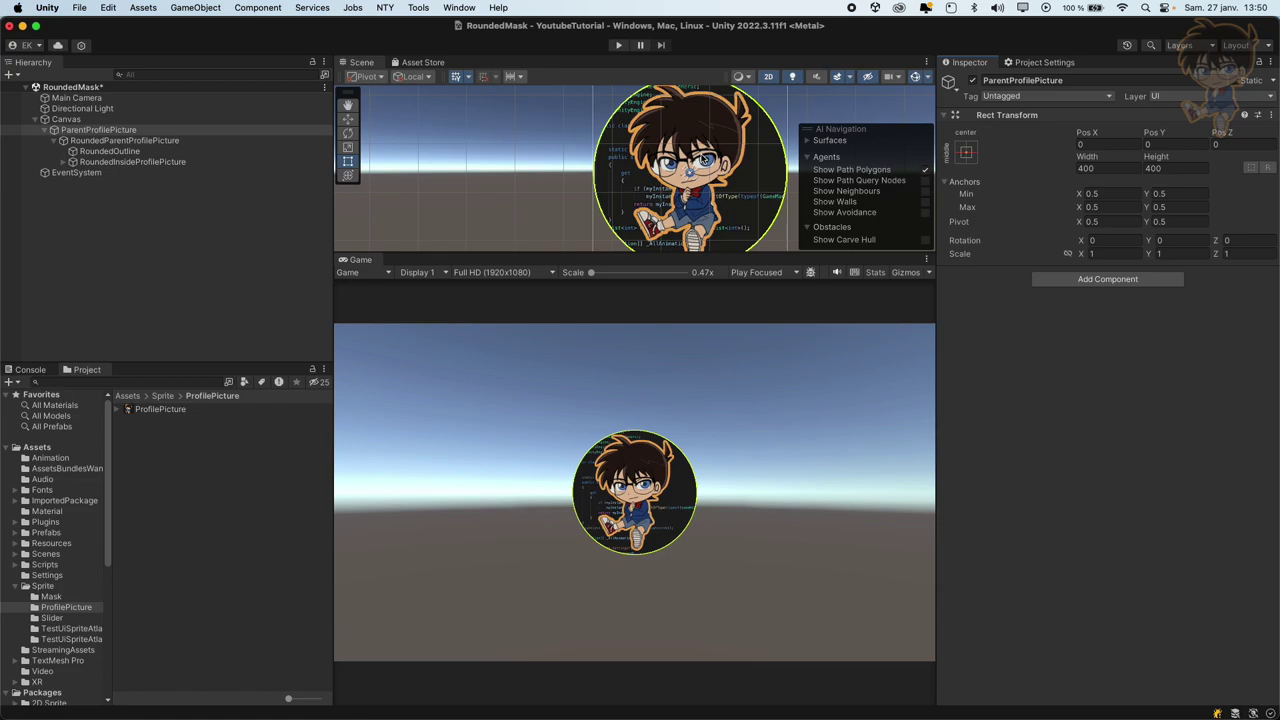
middle_click_drag(689, 170, 635, 192)
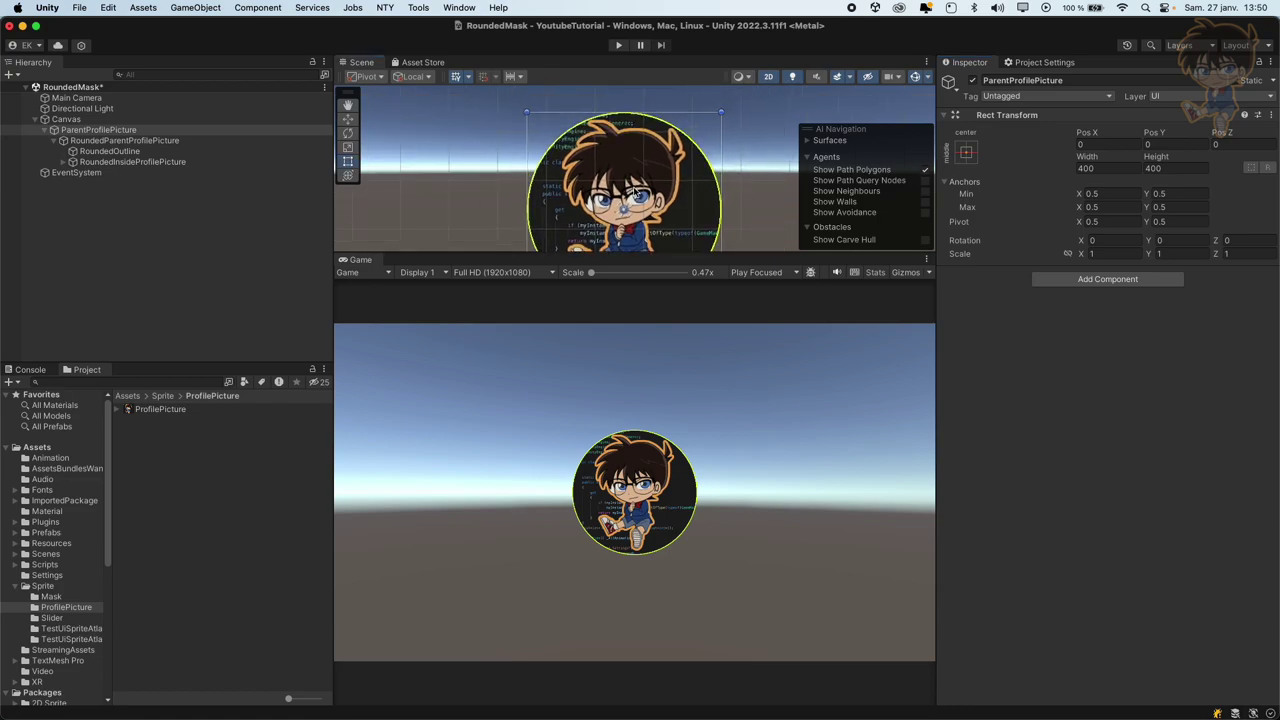
left_click(1165, 169)
type("60")
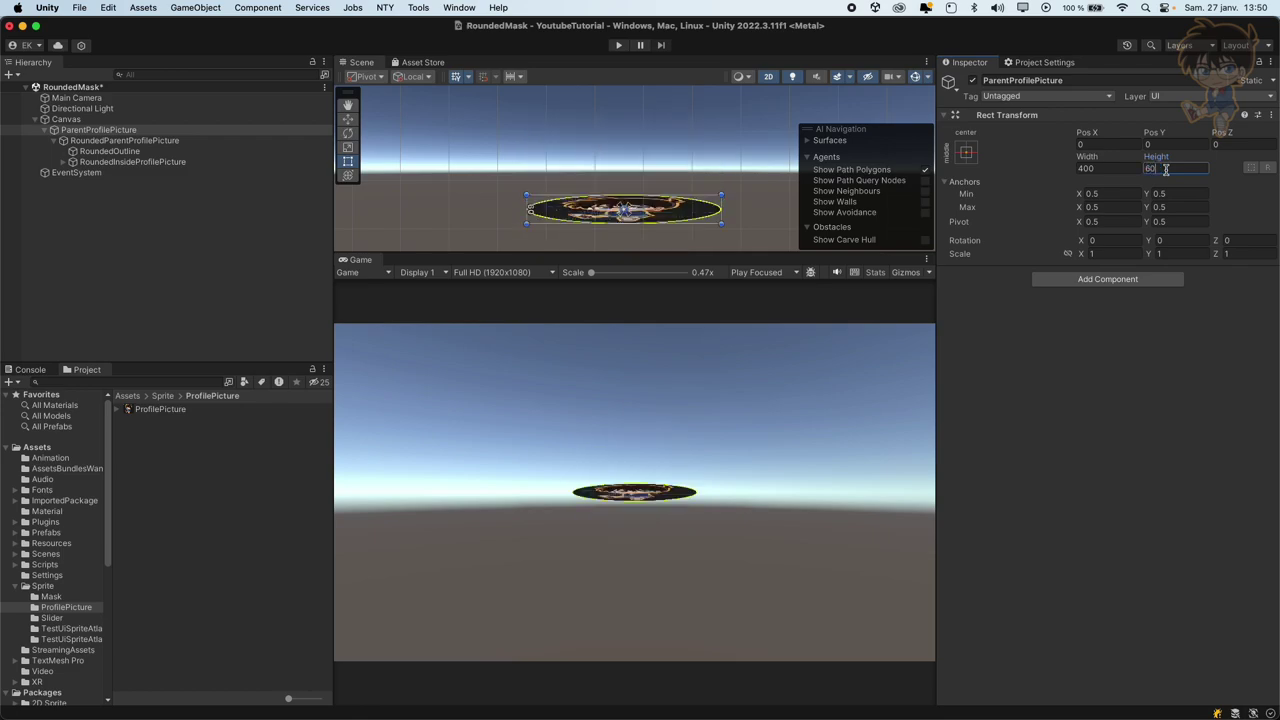
type("0")
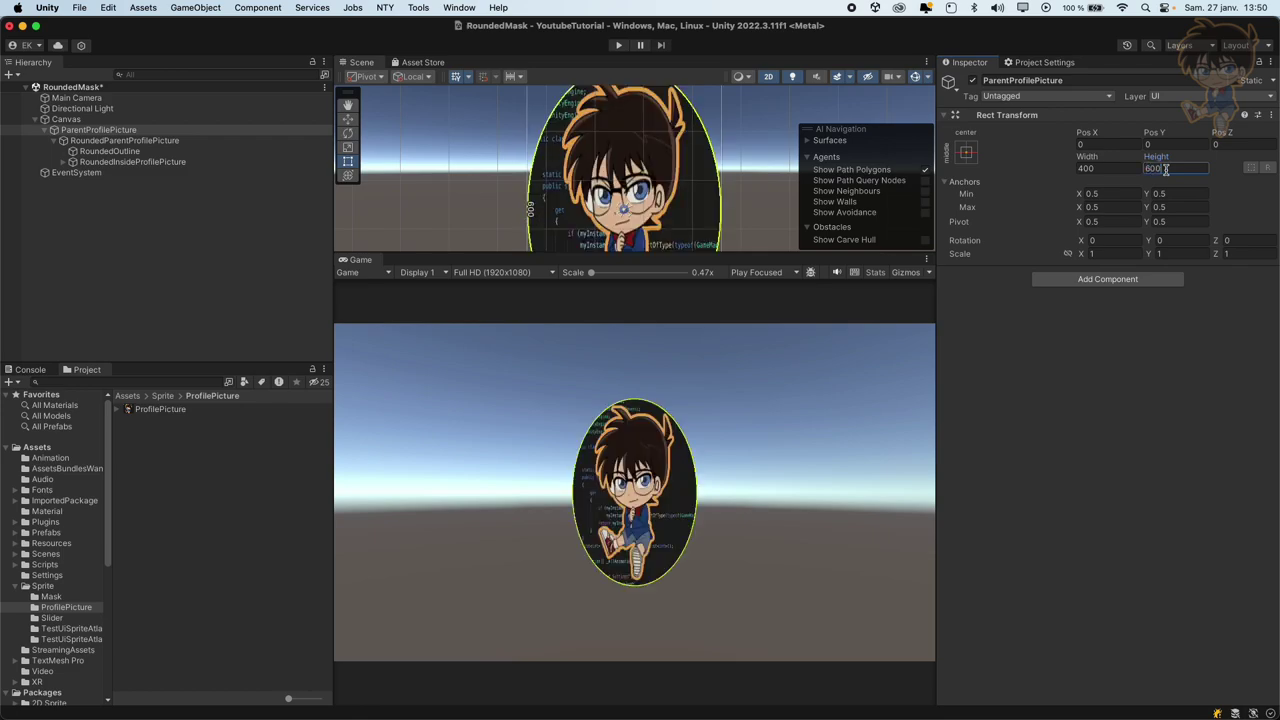
type("400")
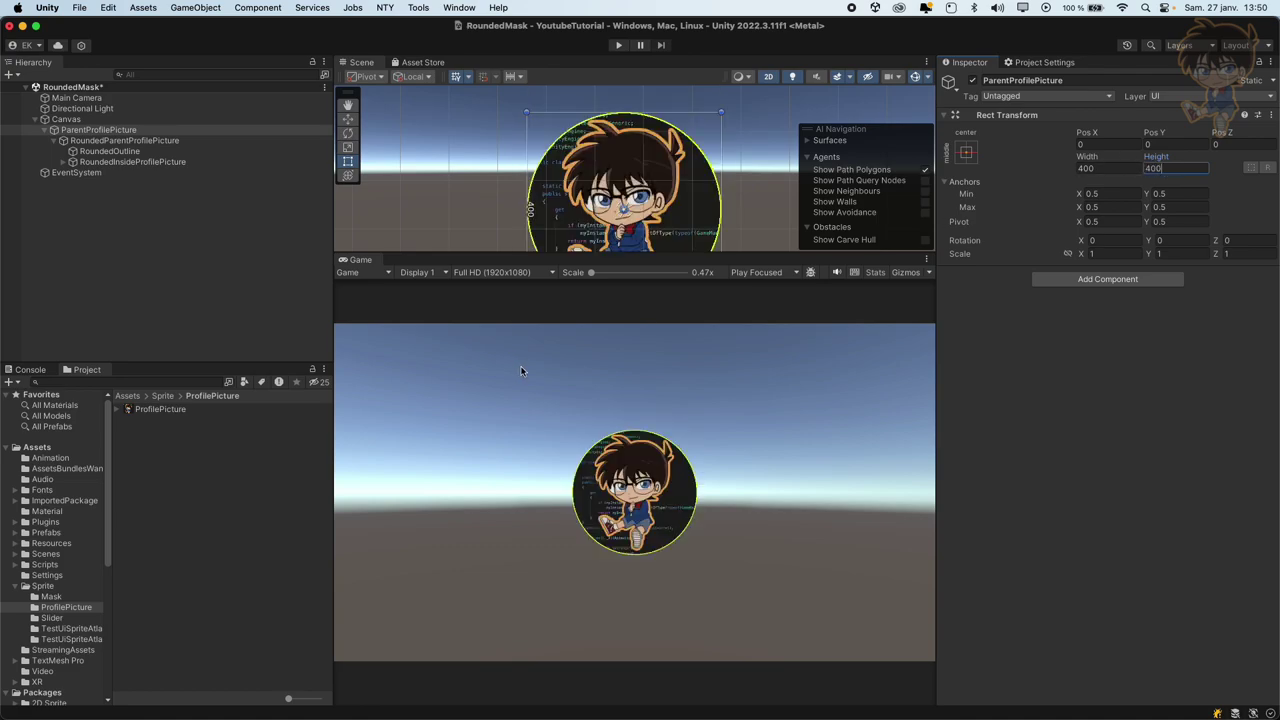
- Drag ParentProfilePicture right along X with the Move tool to about Pos X 367
left_click(44, 130)
key("w")
scroll(575, 180, "down", 5)
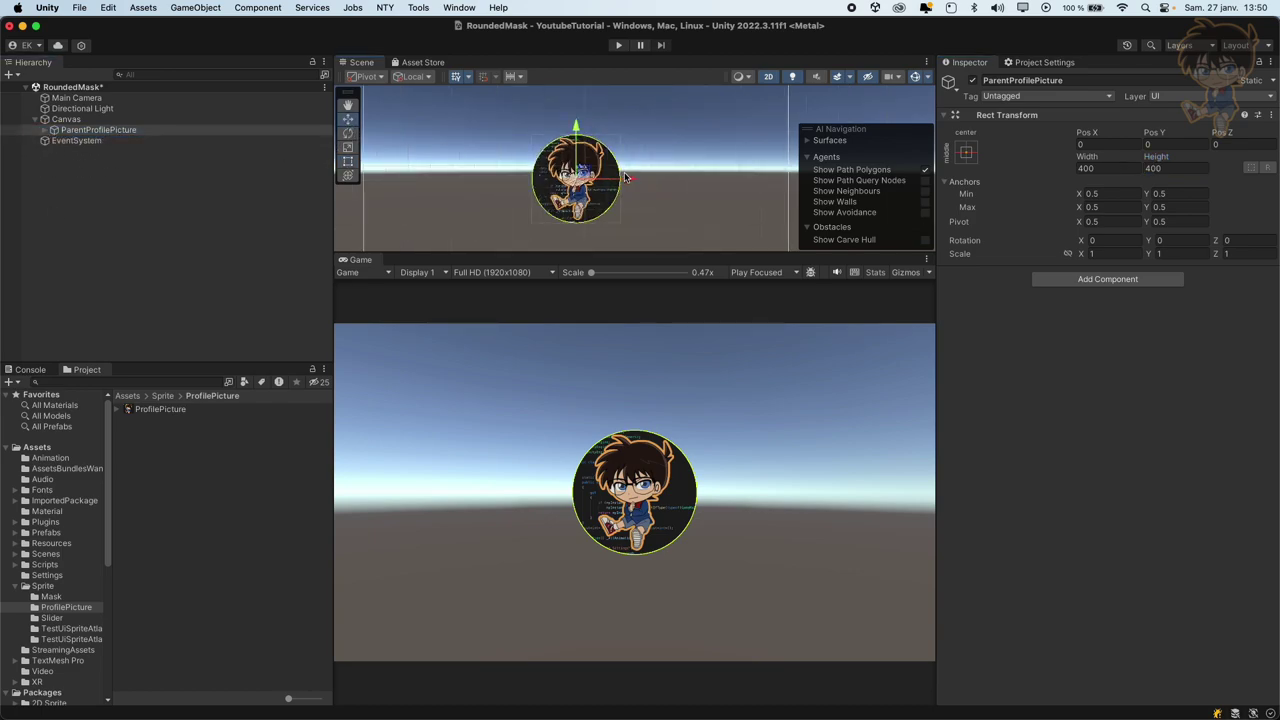
mouse_move(622, 178)
left_mouse_down()
mouse_move(500, 178)
mouse_move(638, 178)
left_mouse_up()
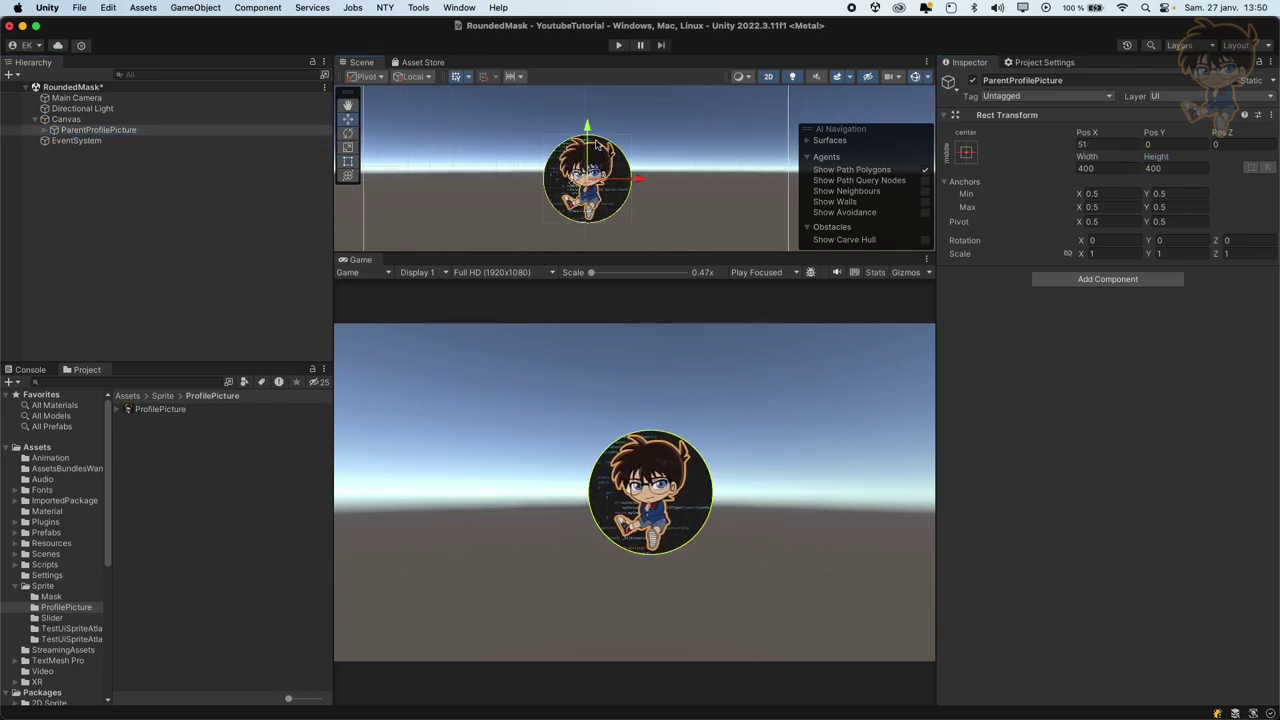
left_click(177, 130)
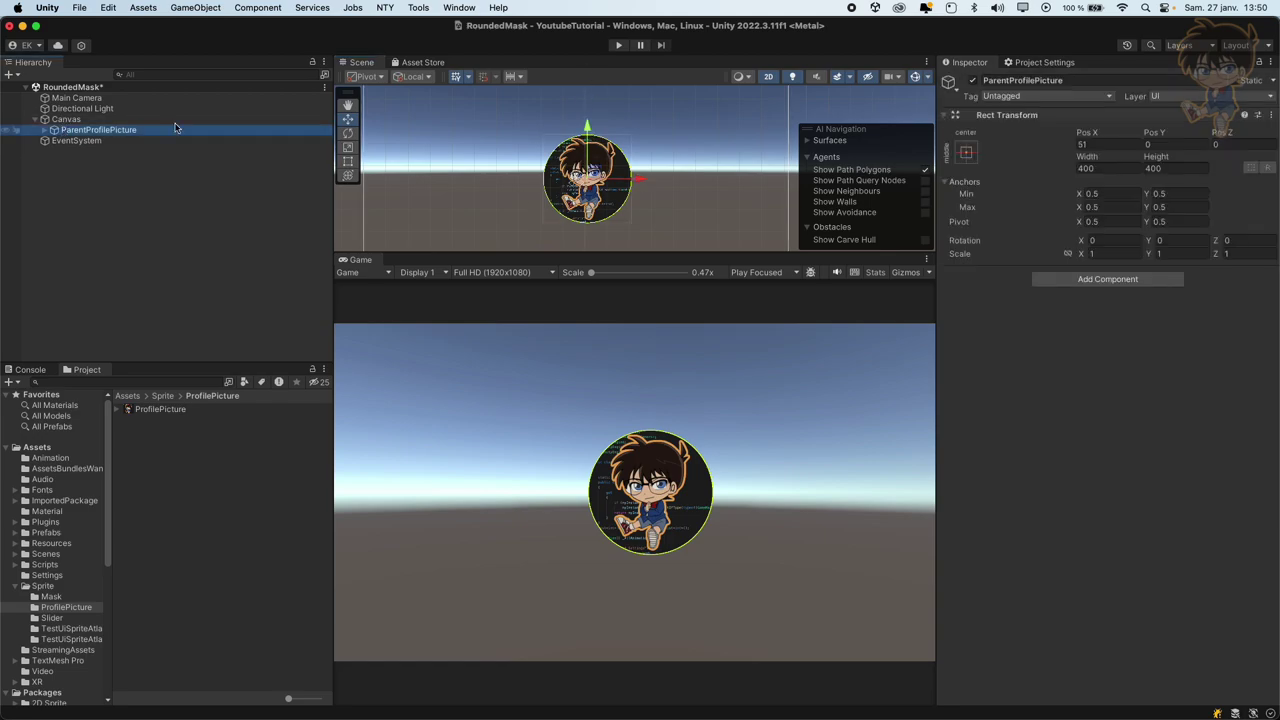
left_click_drag(643, 178, 711, 168)
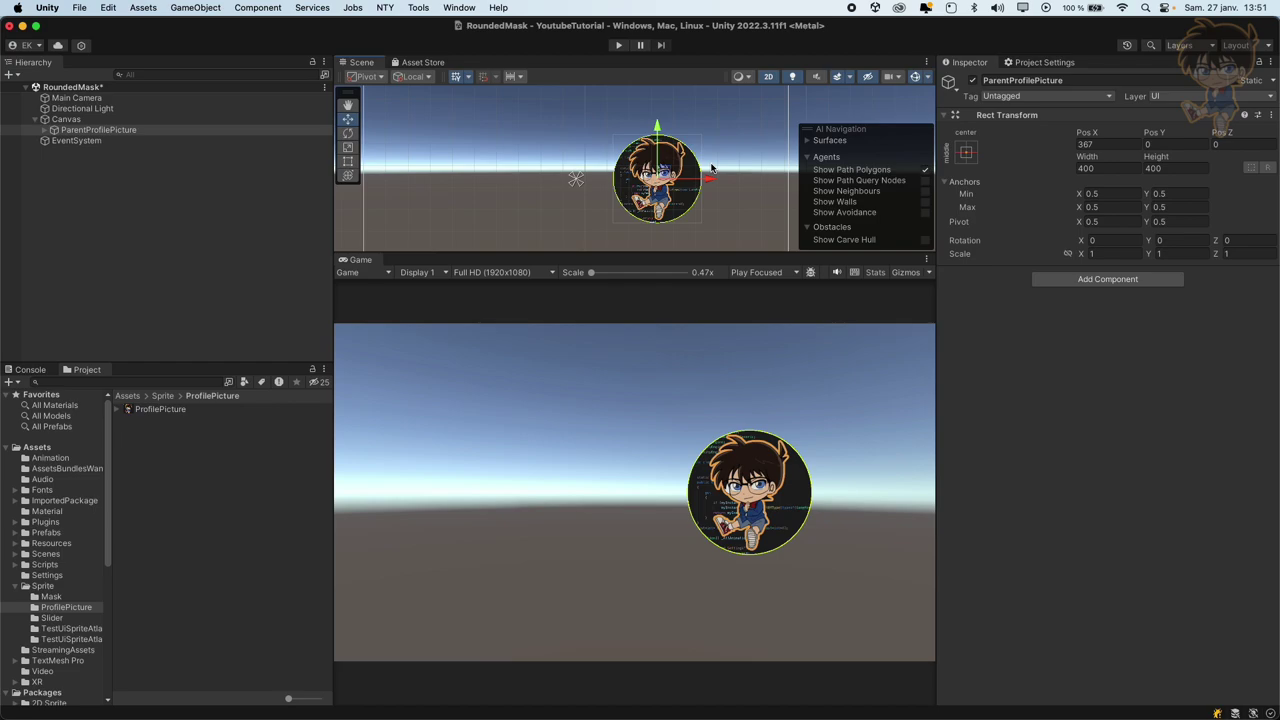